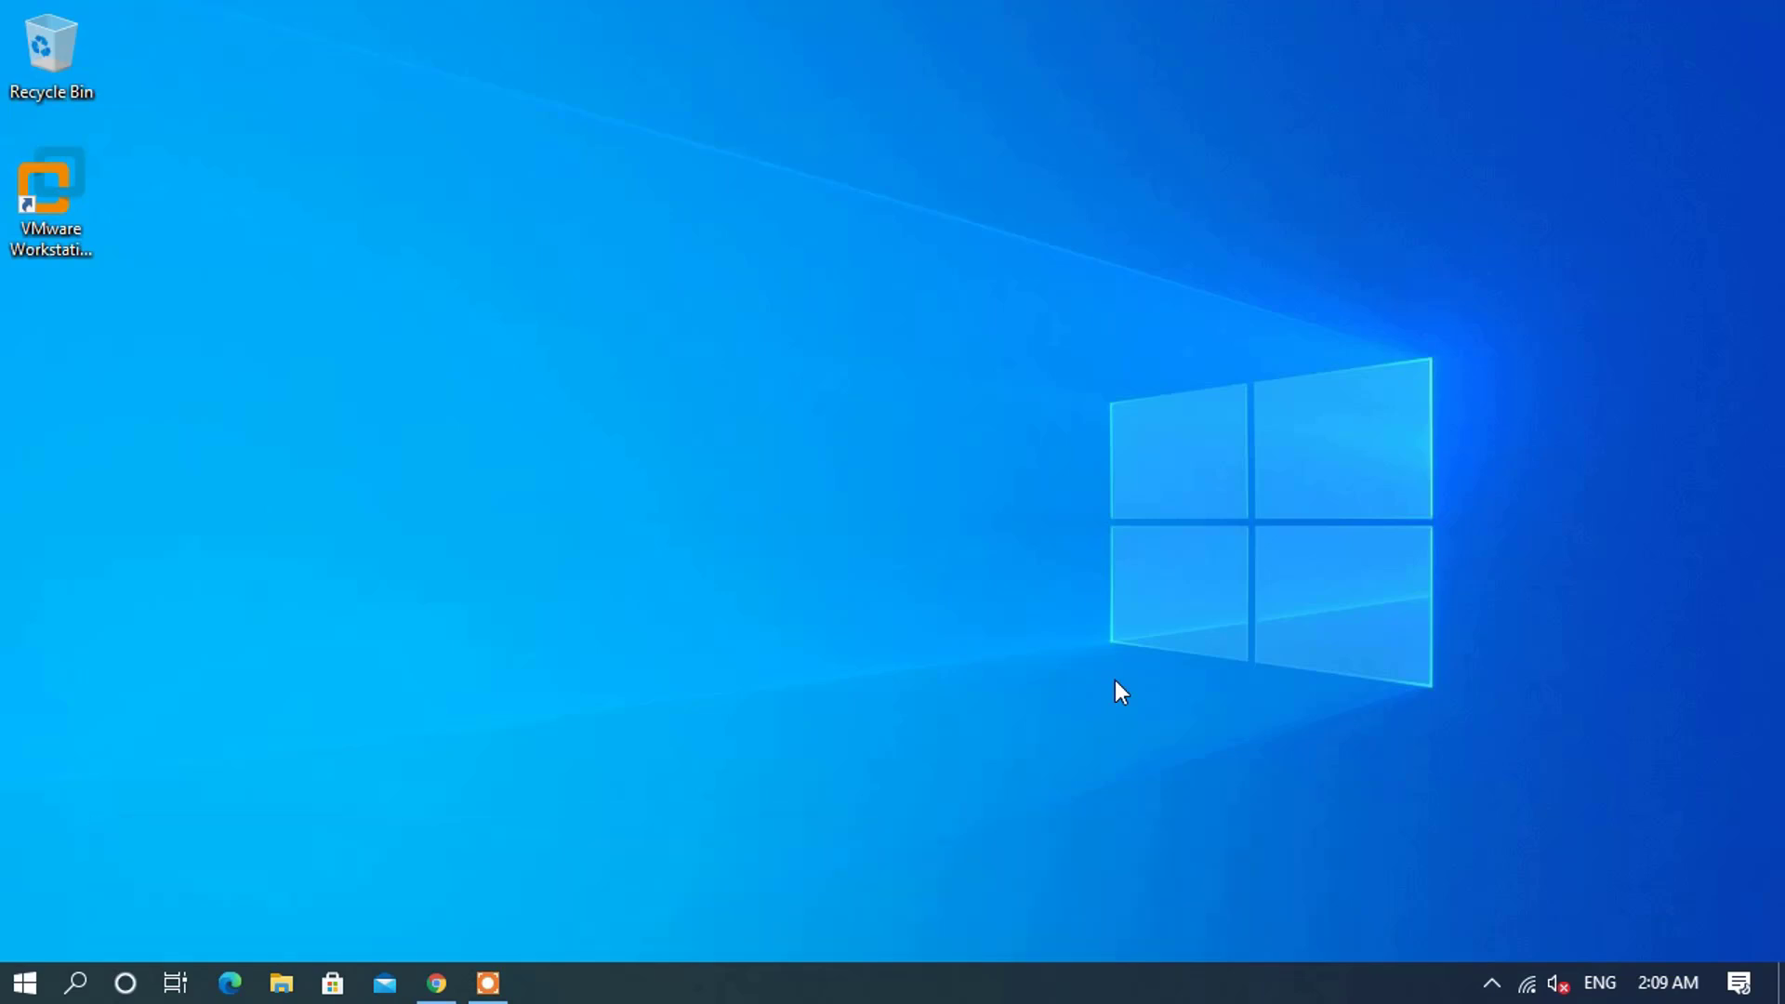
Open Gmail from Chrome's Google apps grid in a new tab and switch to it.
click(436, 983)
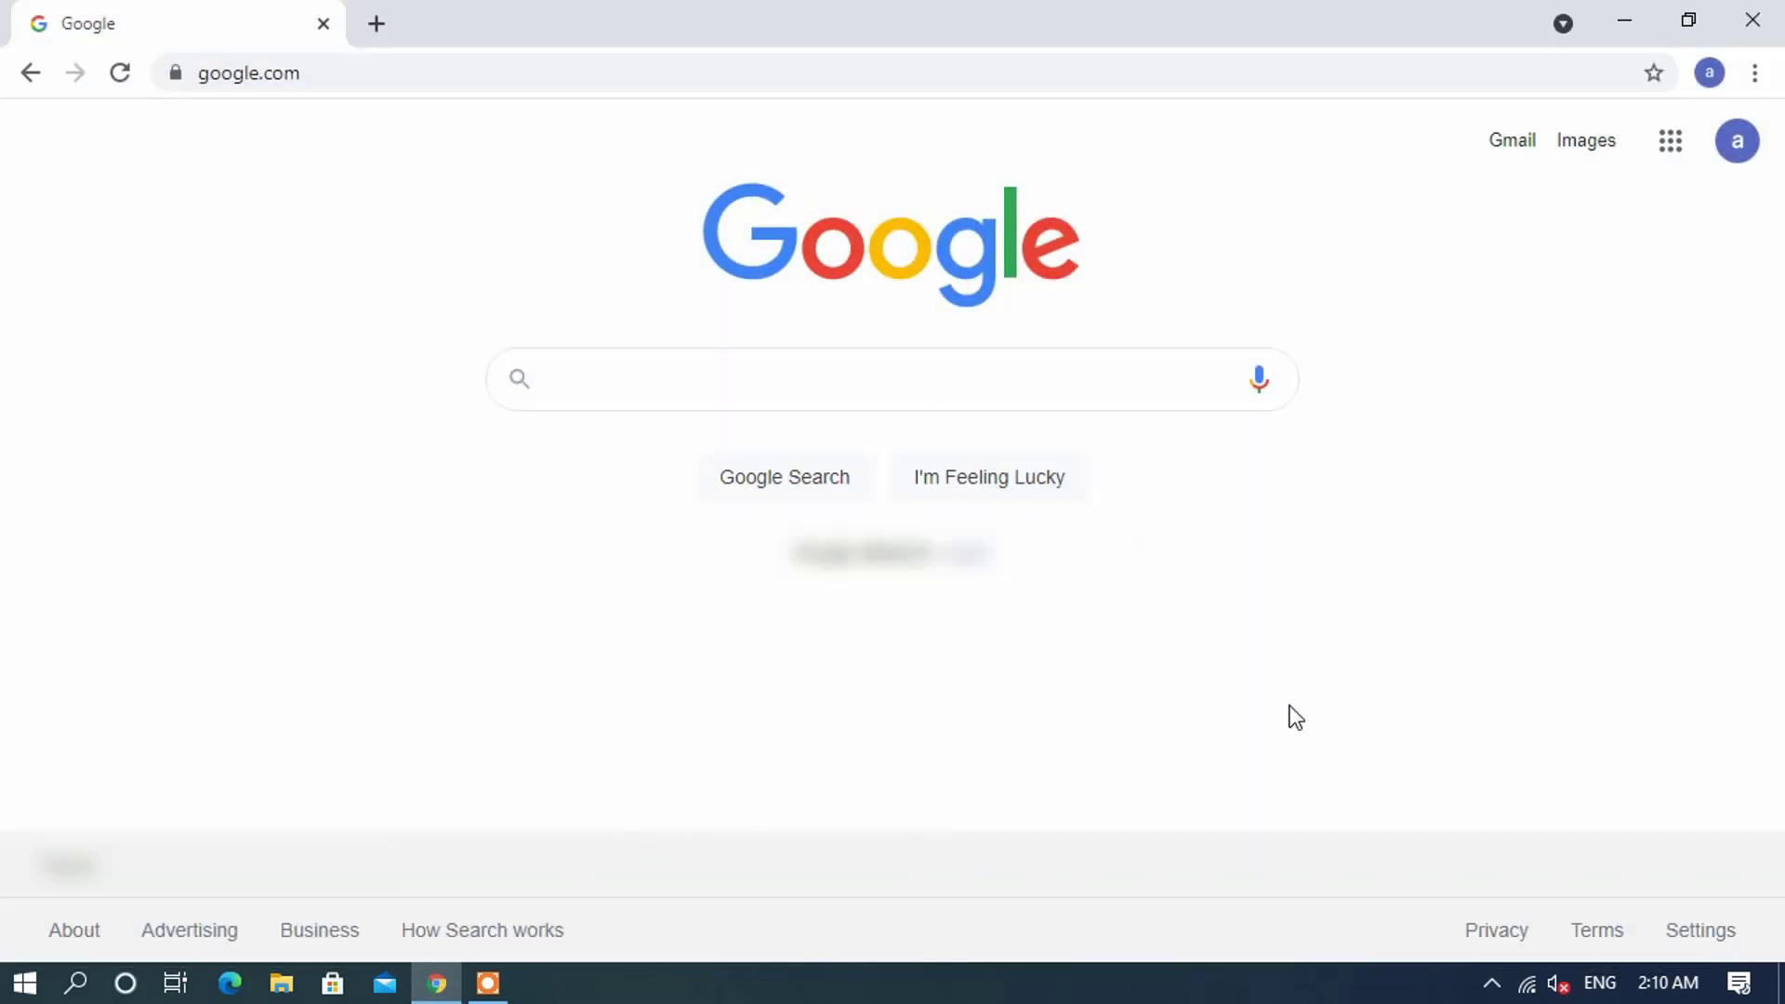
click(1678, 151)
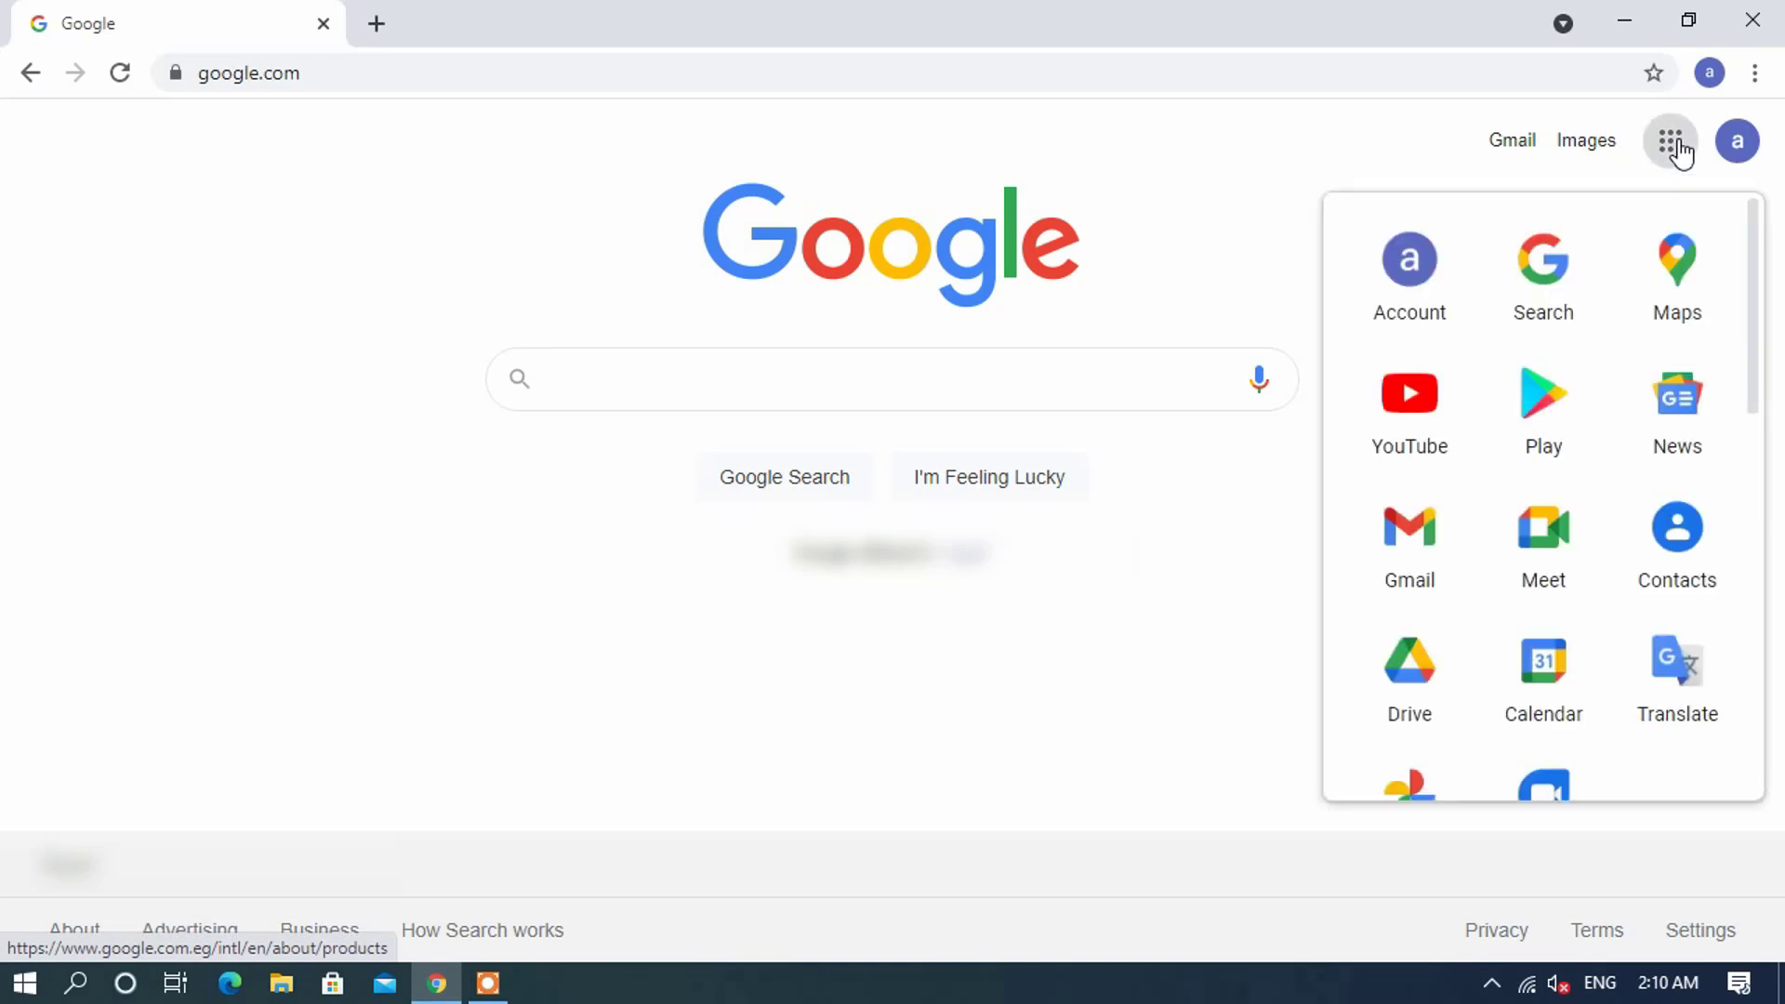
right_click(1412, 553)
click(1566, 570)
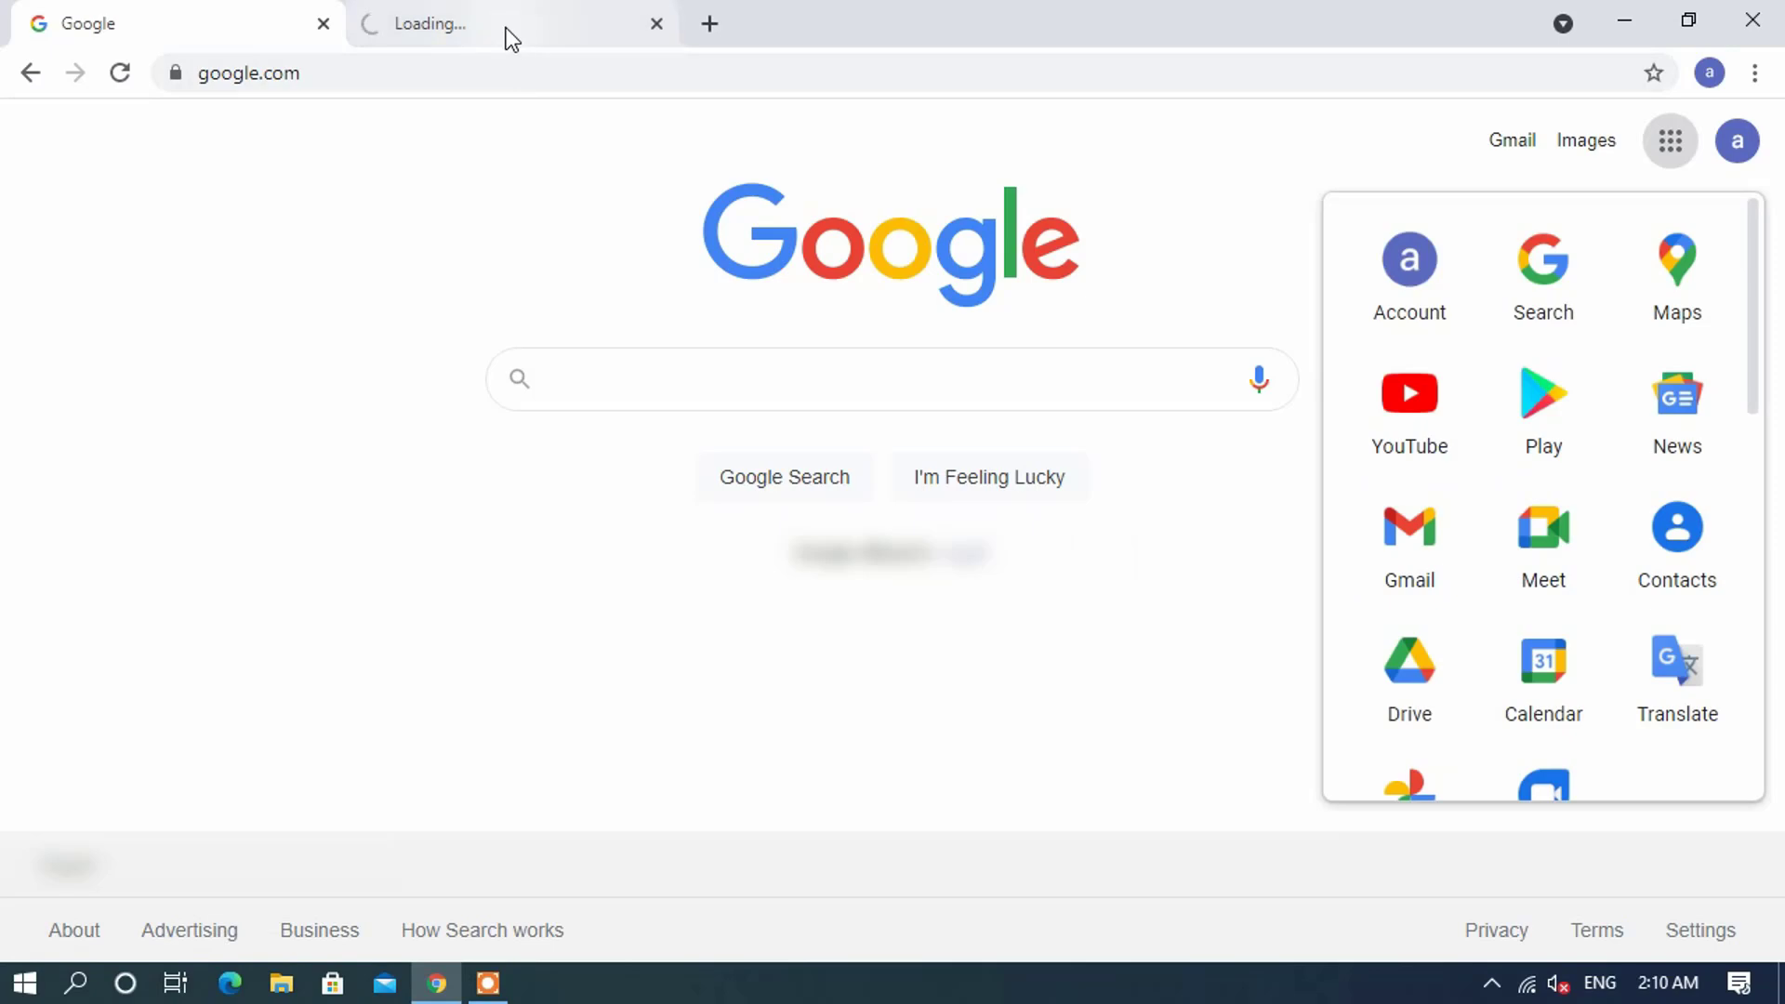
click(507, 27)
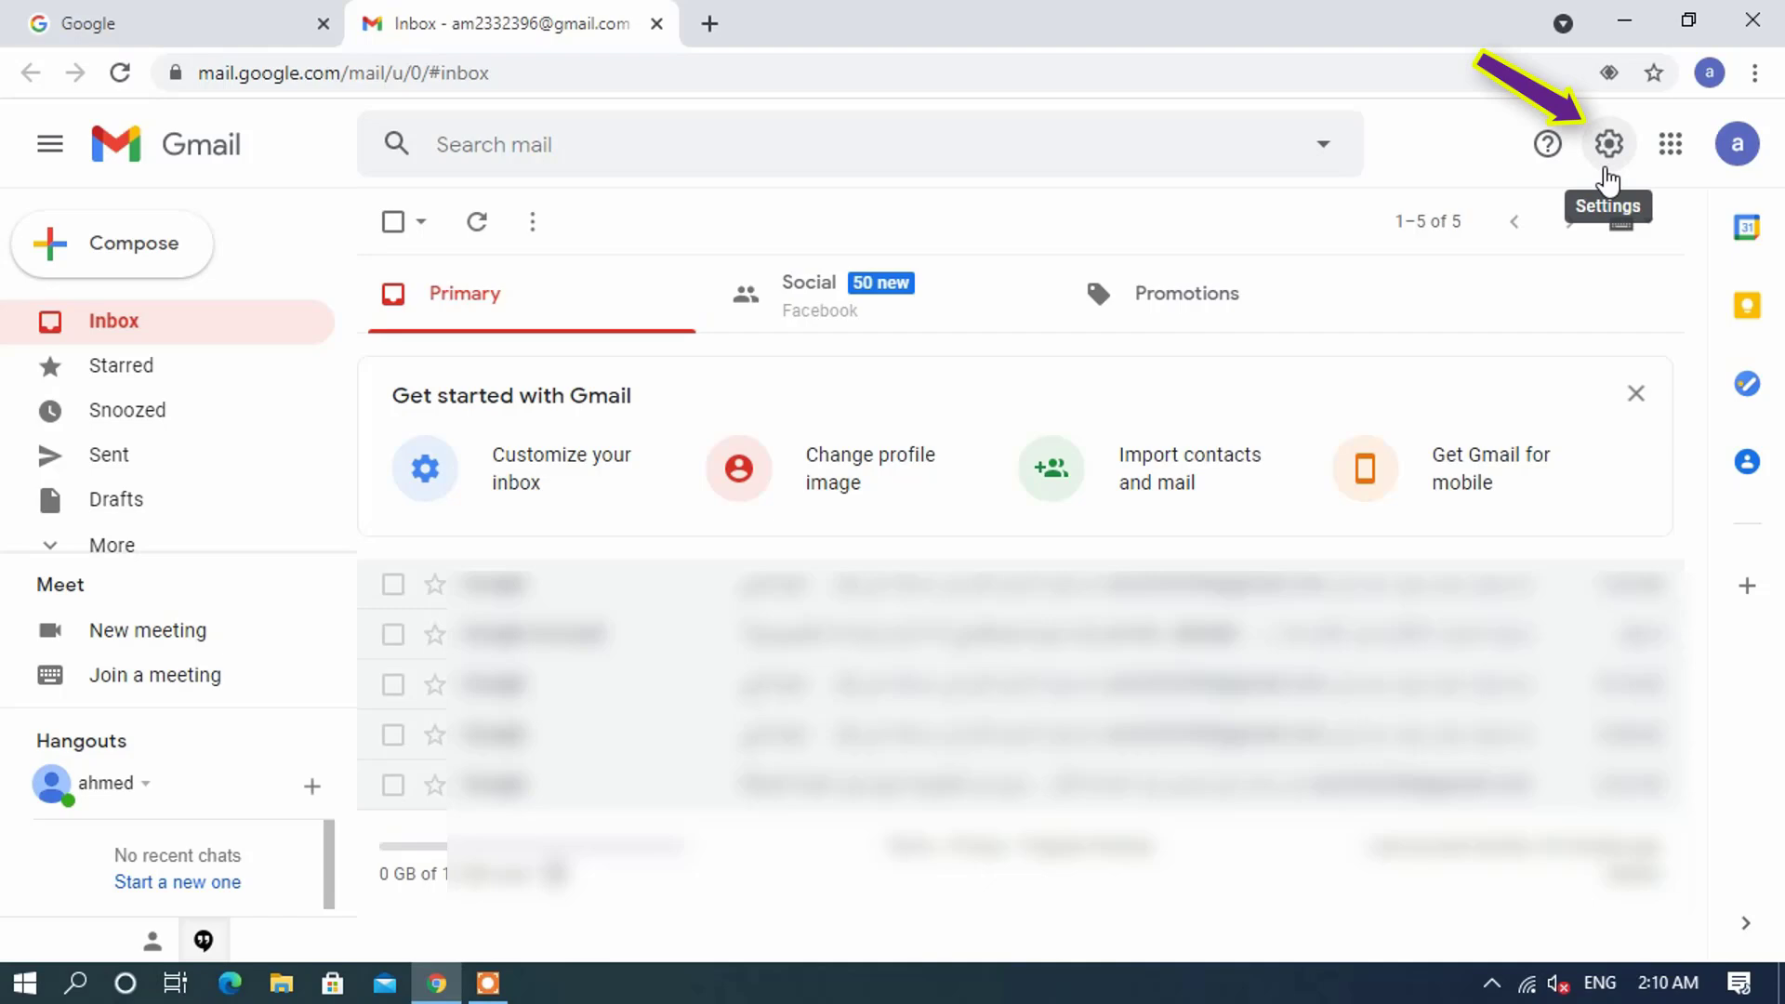
Go from Gmail's quick settings panel to See all settings.
click(1610, 148)
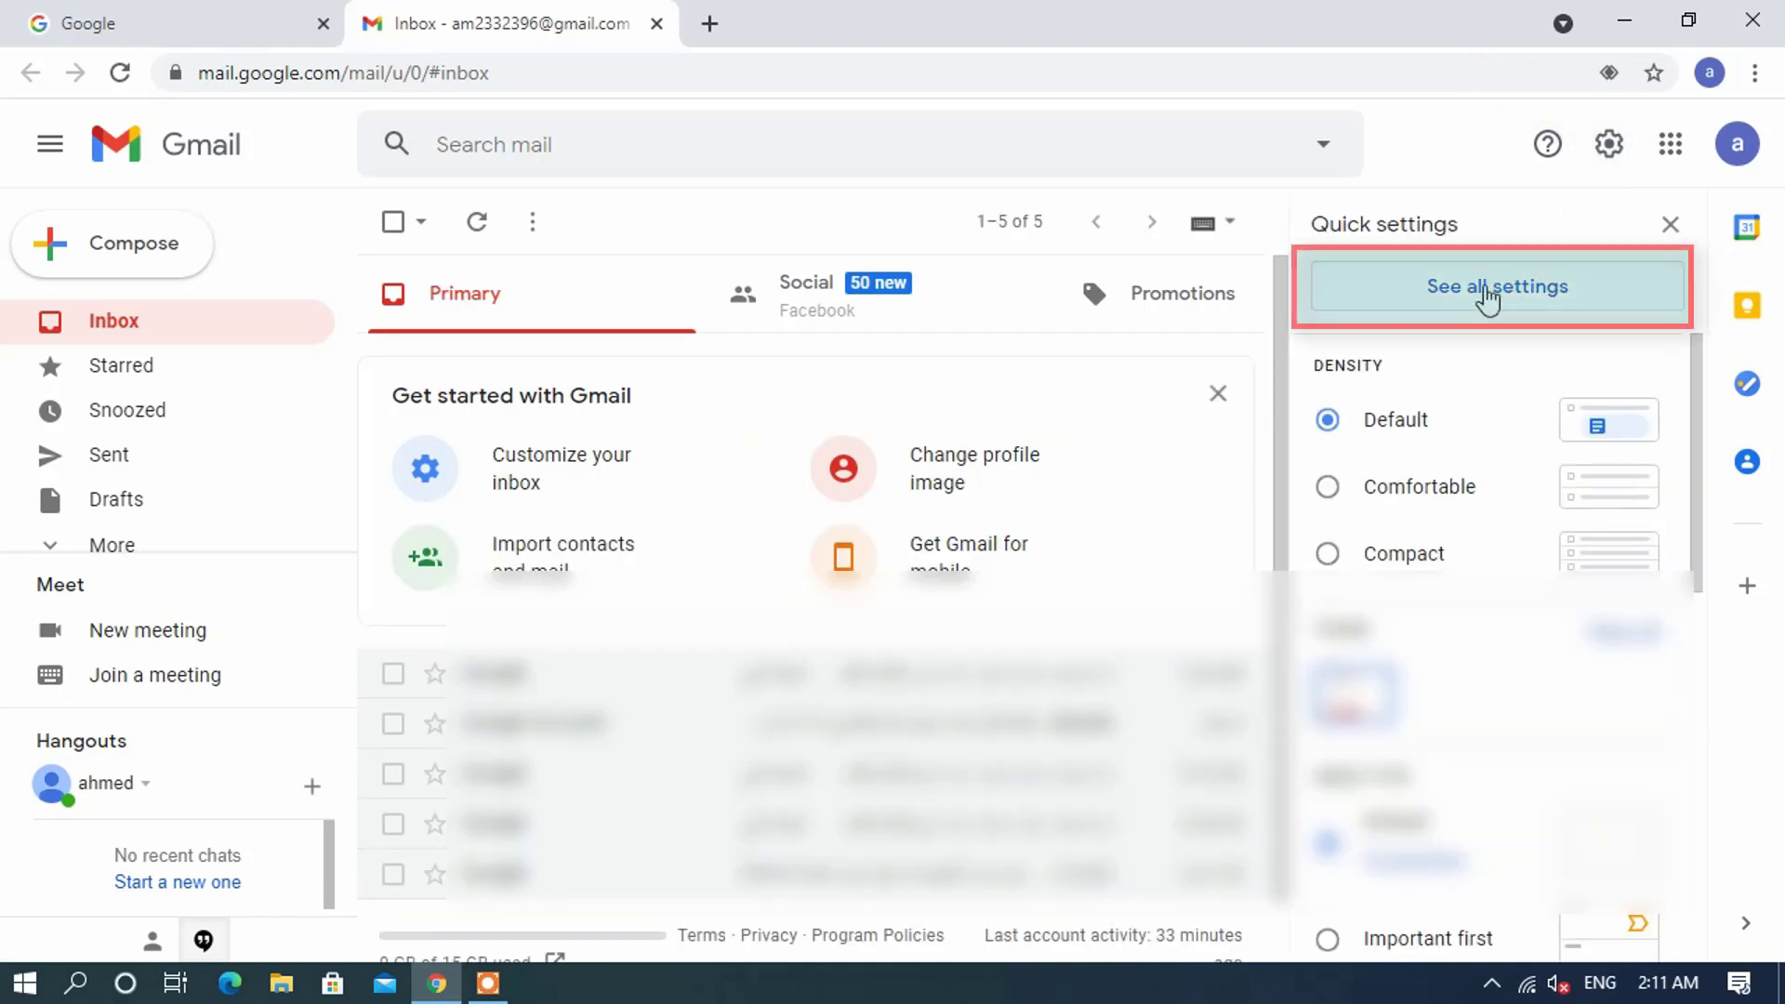
click(1615, 296)
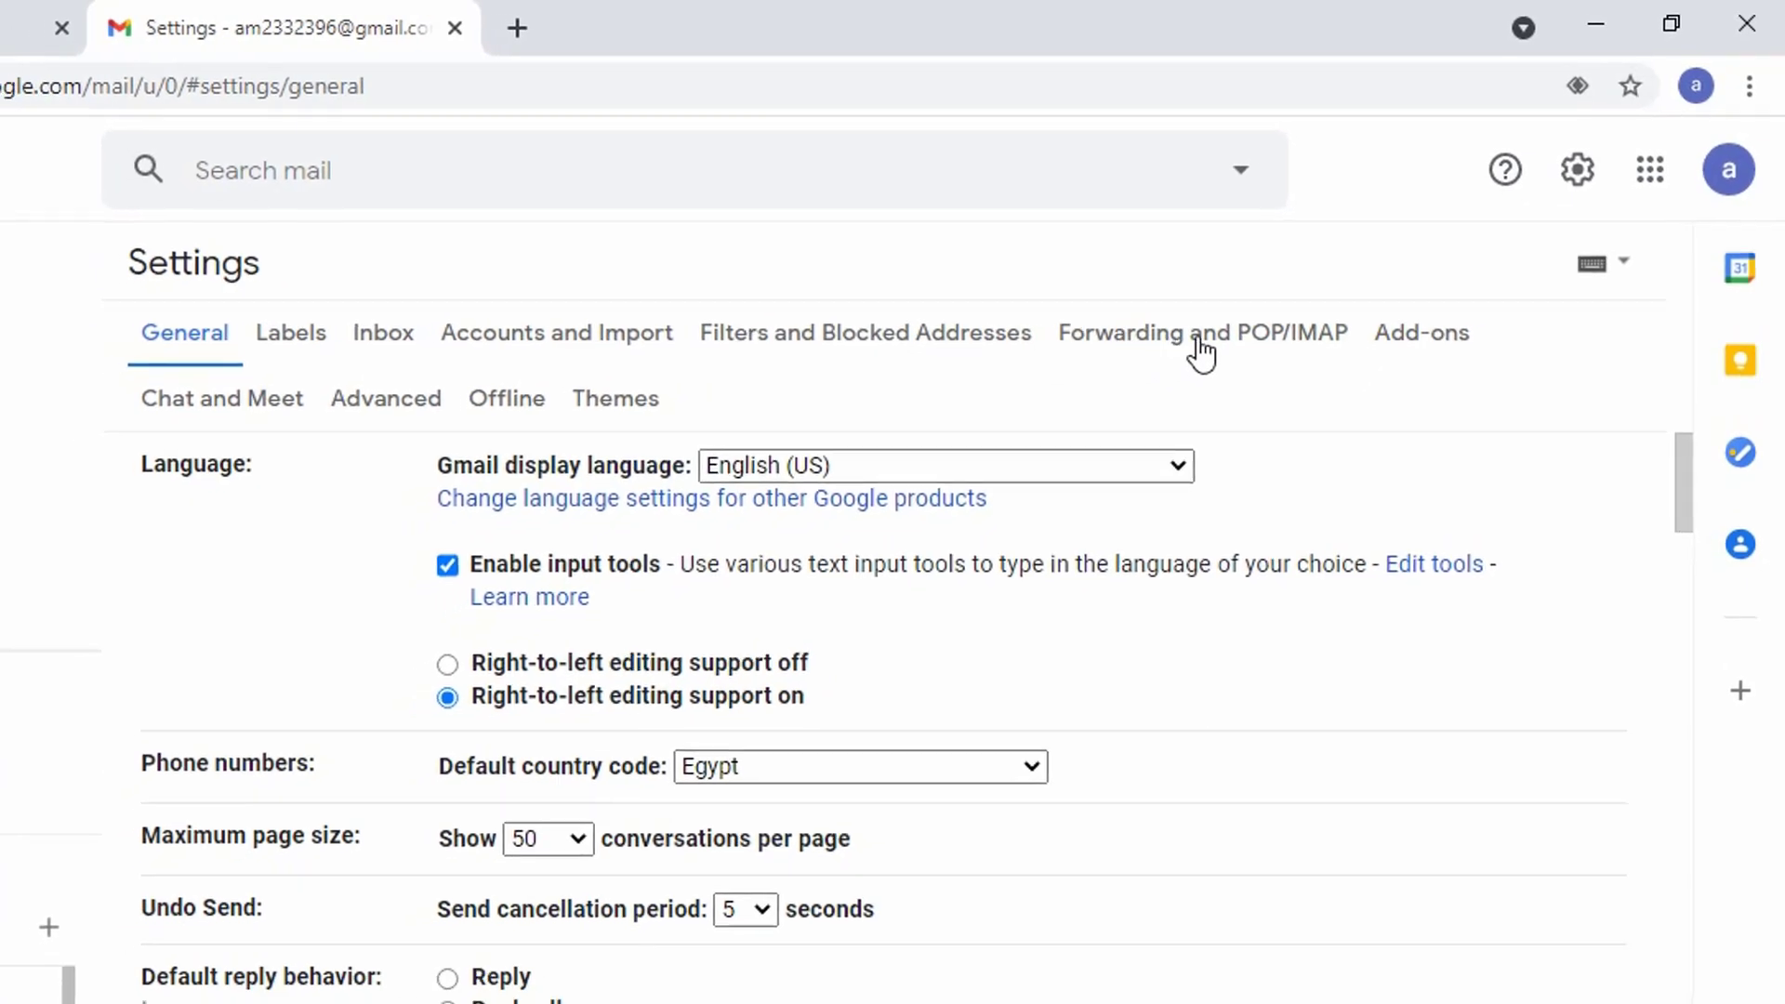
Select Enable IMAP on the Forwarding and POP/IMAP tab and save the changes.
click(1305, 308)
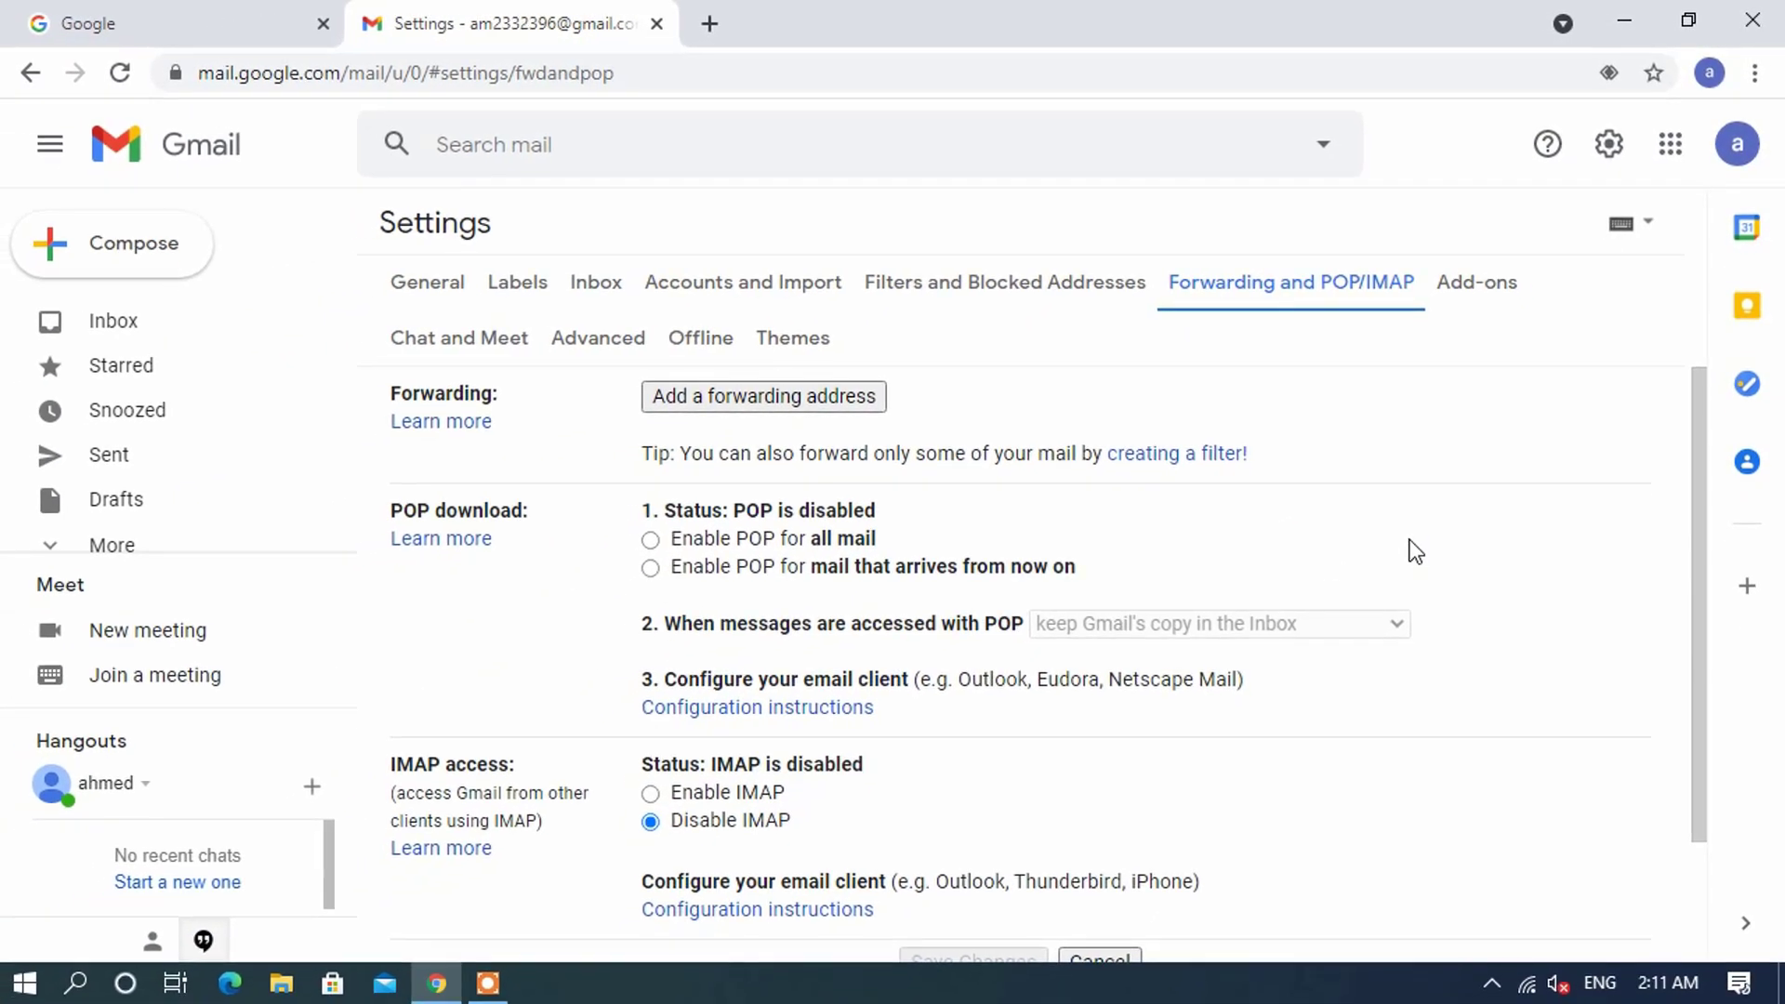
scroll(1409, 547, down, 2)
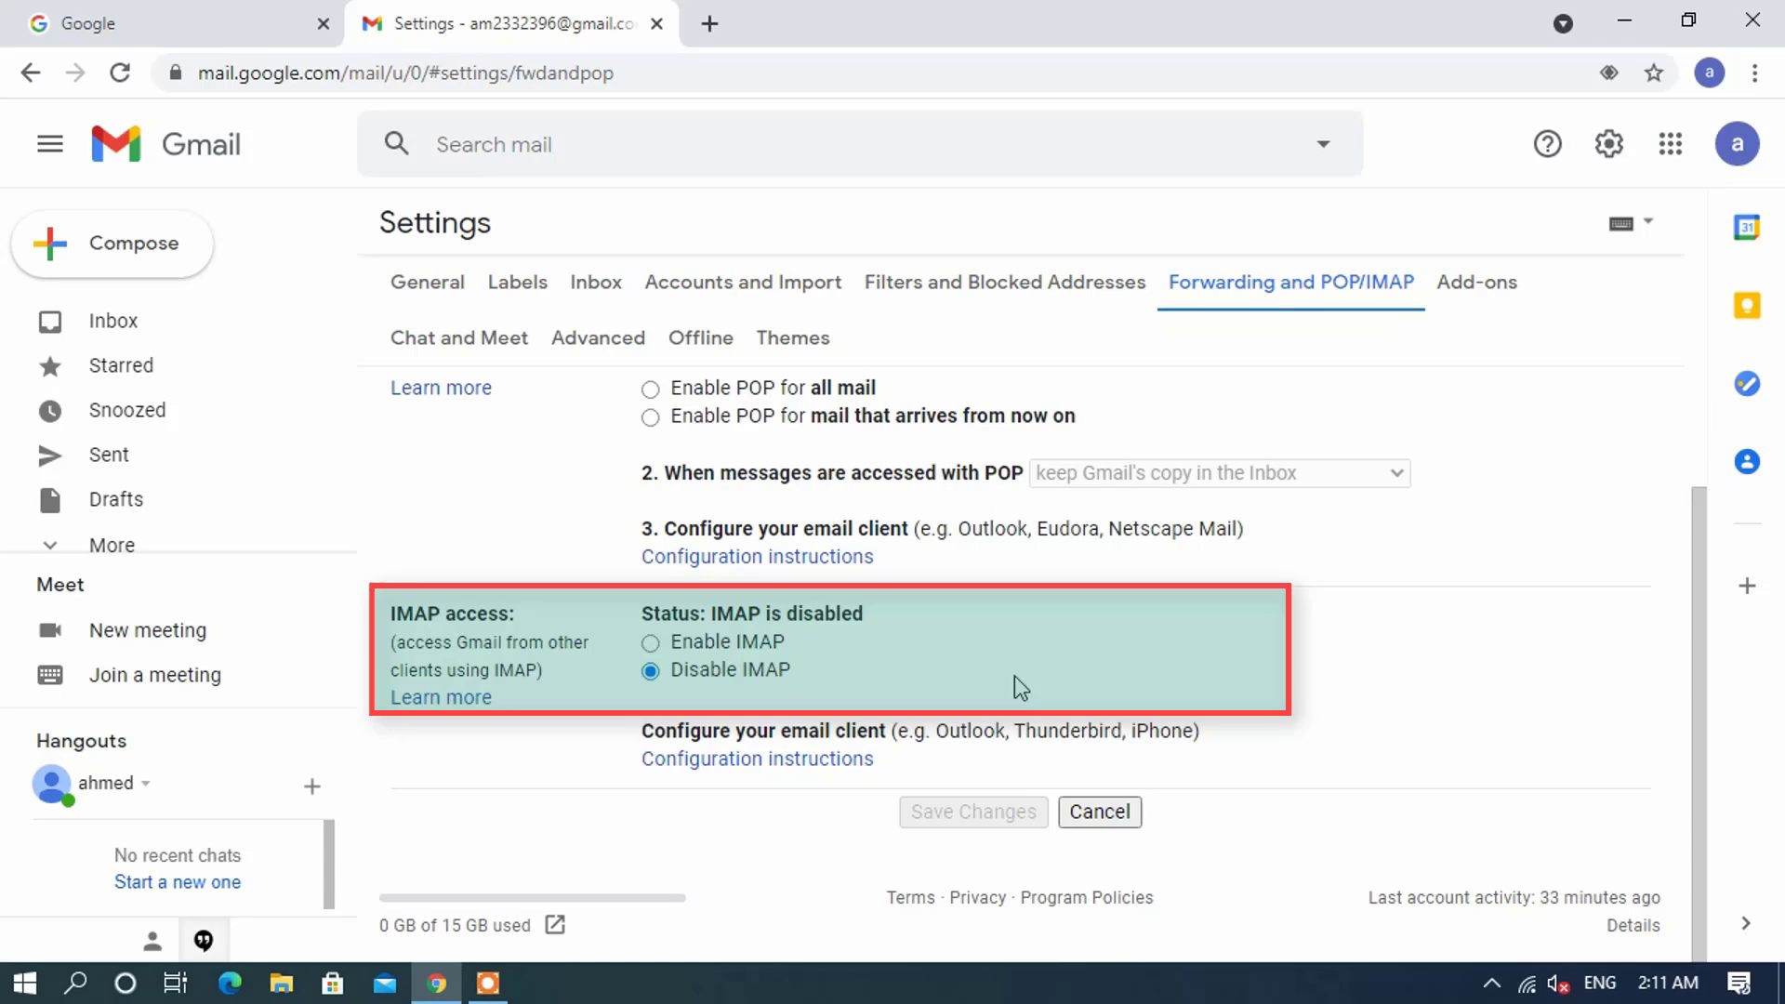
click(726, 647)
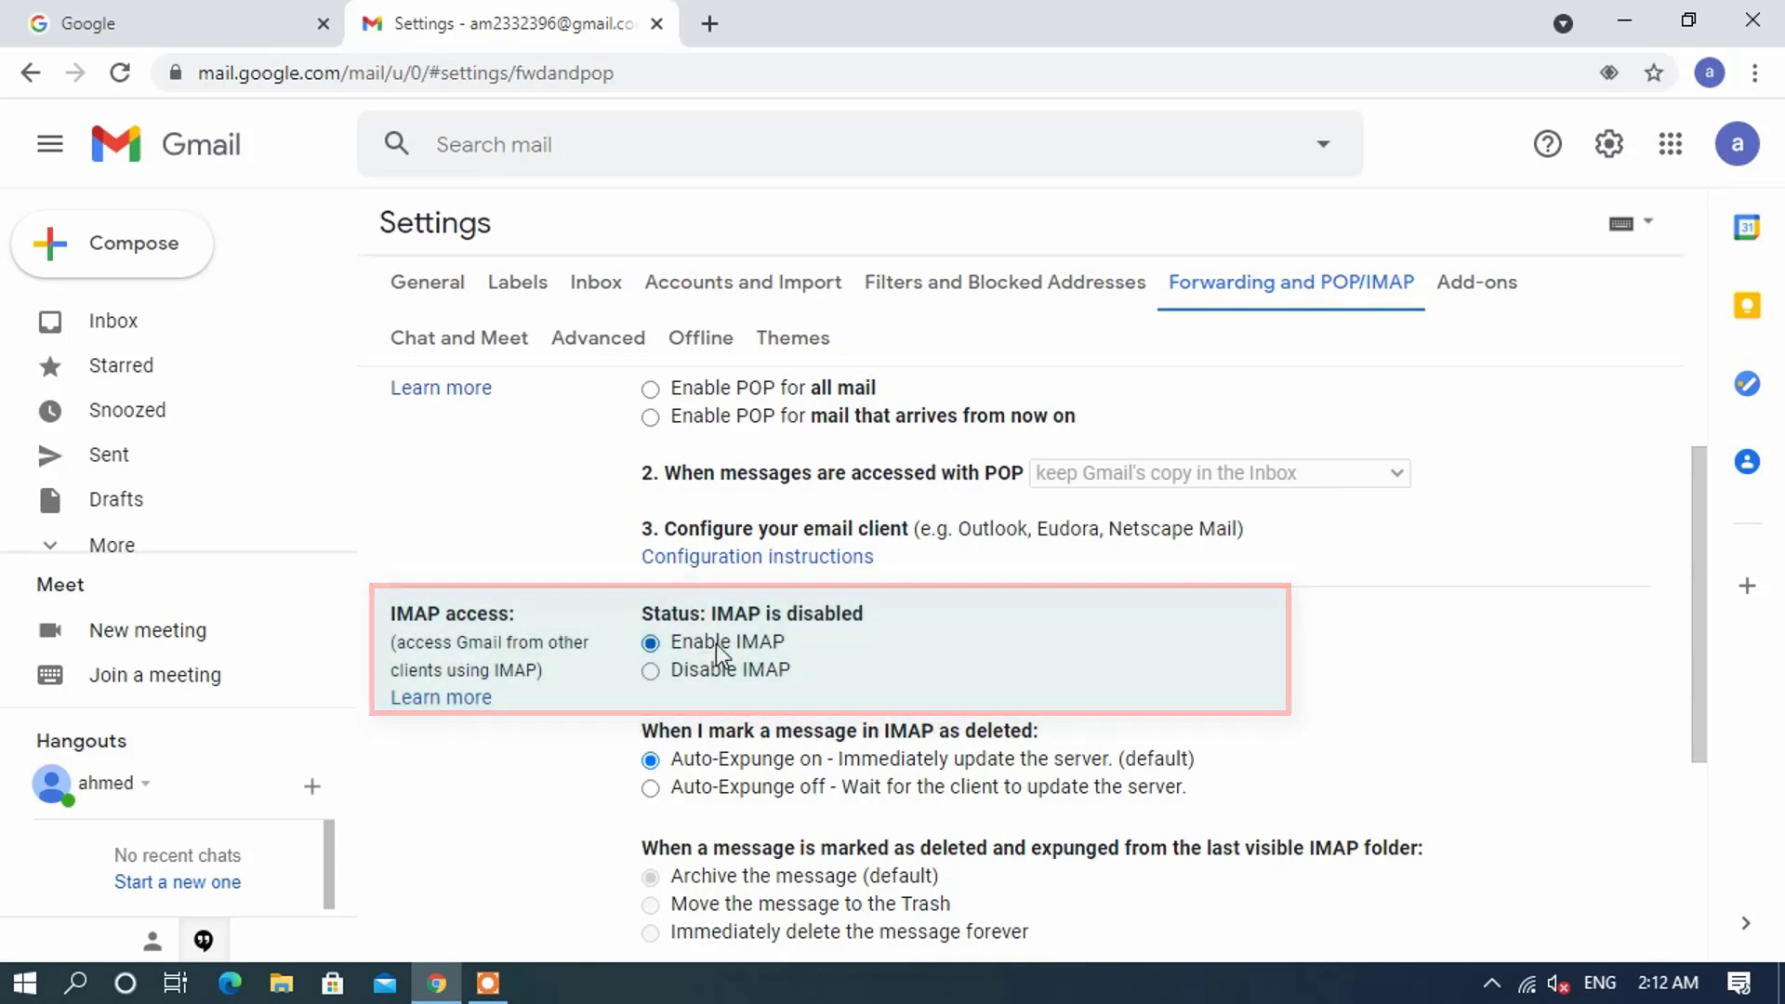
scroll(1038, 671, down, 3)
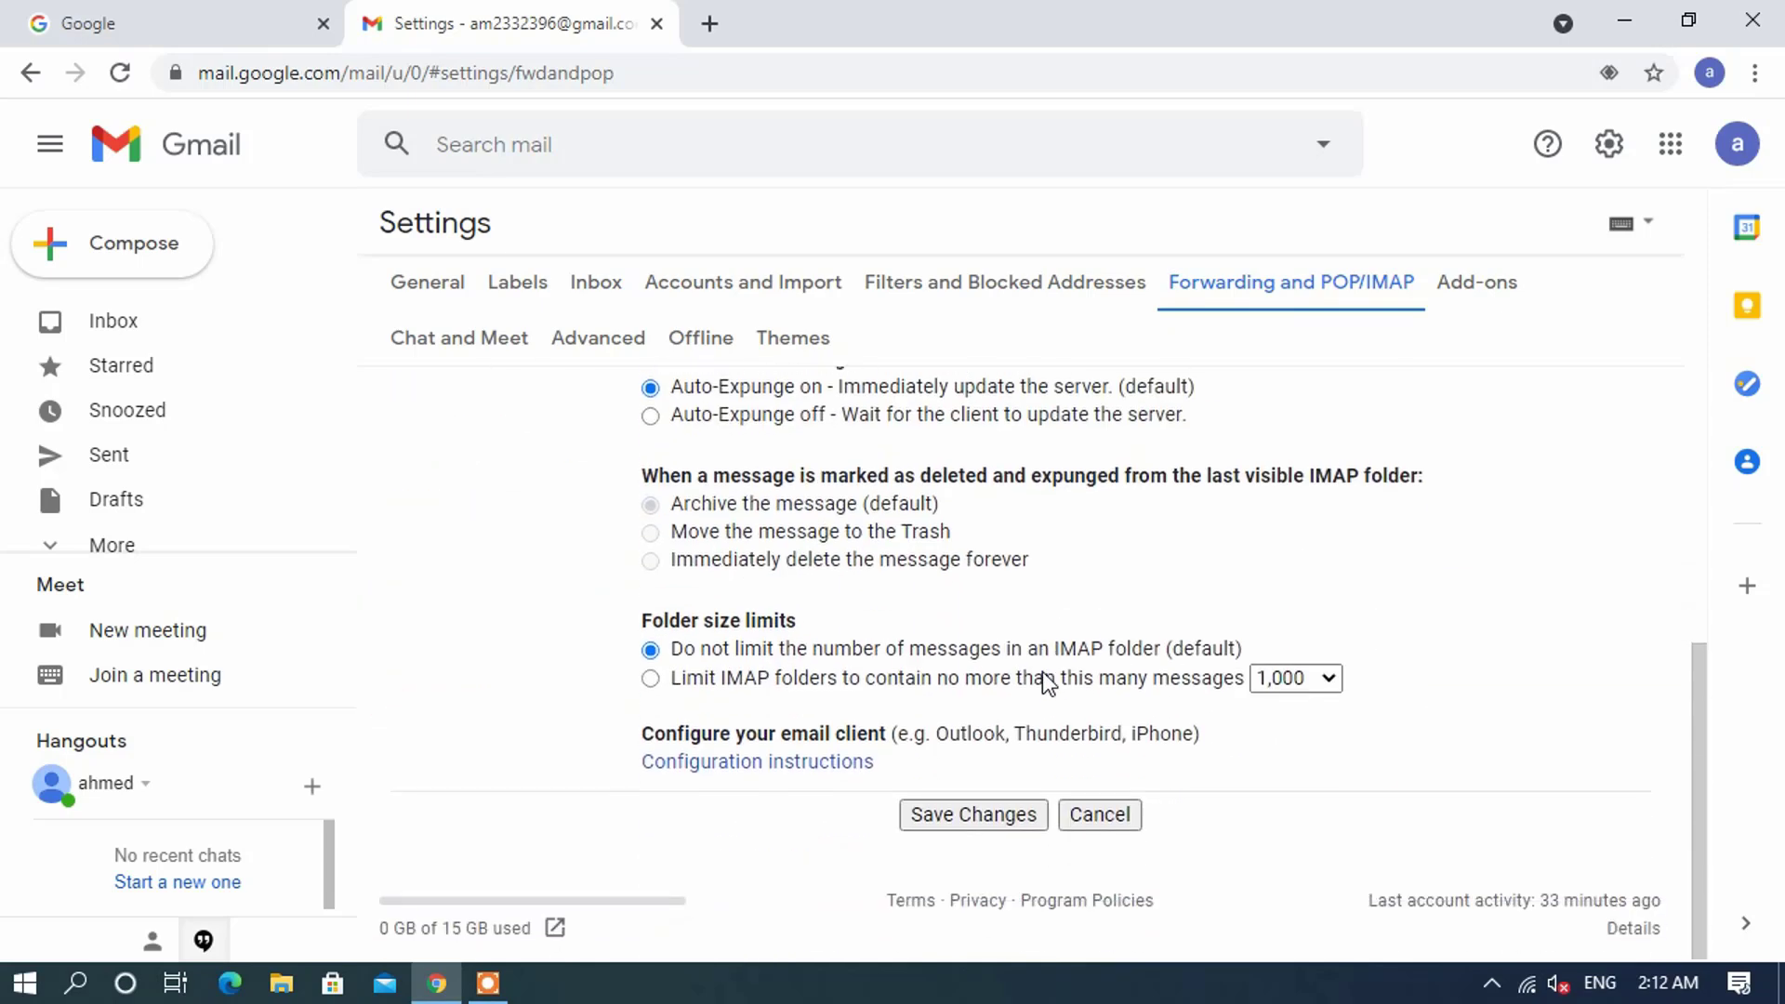
click(991, 816)
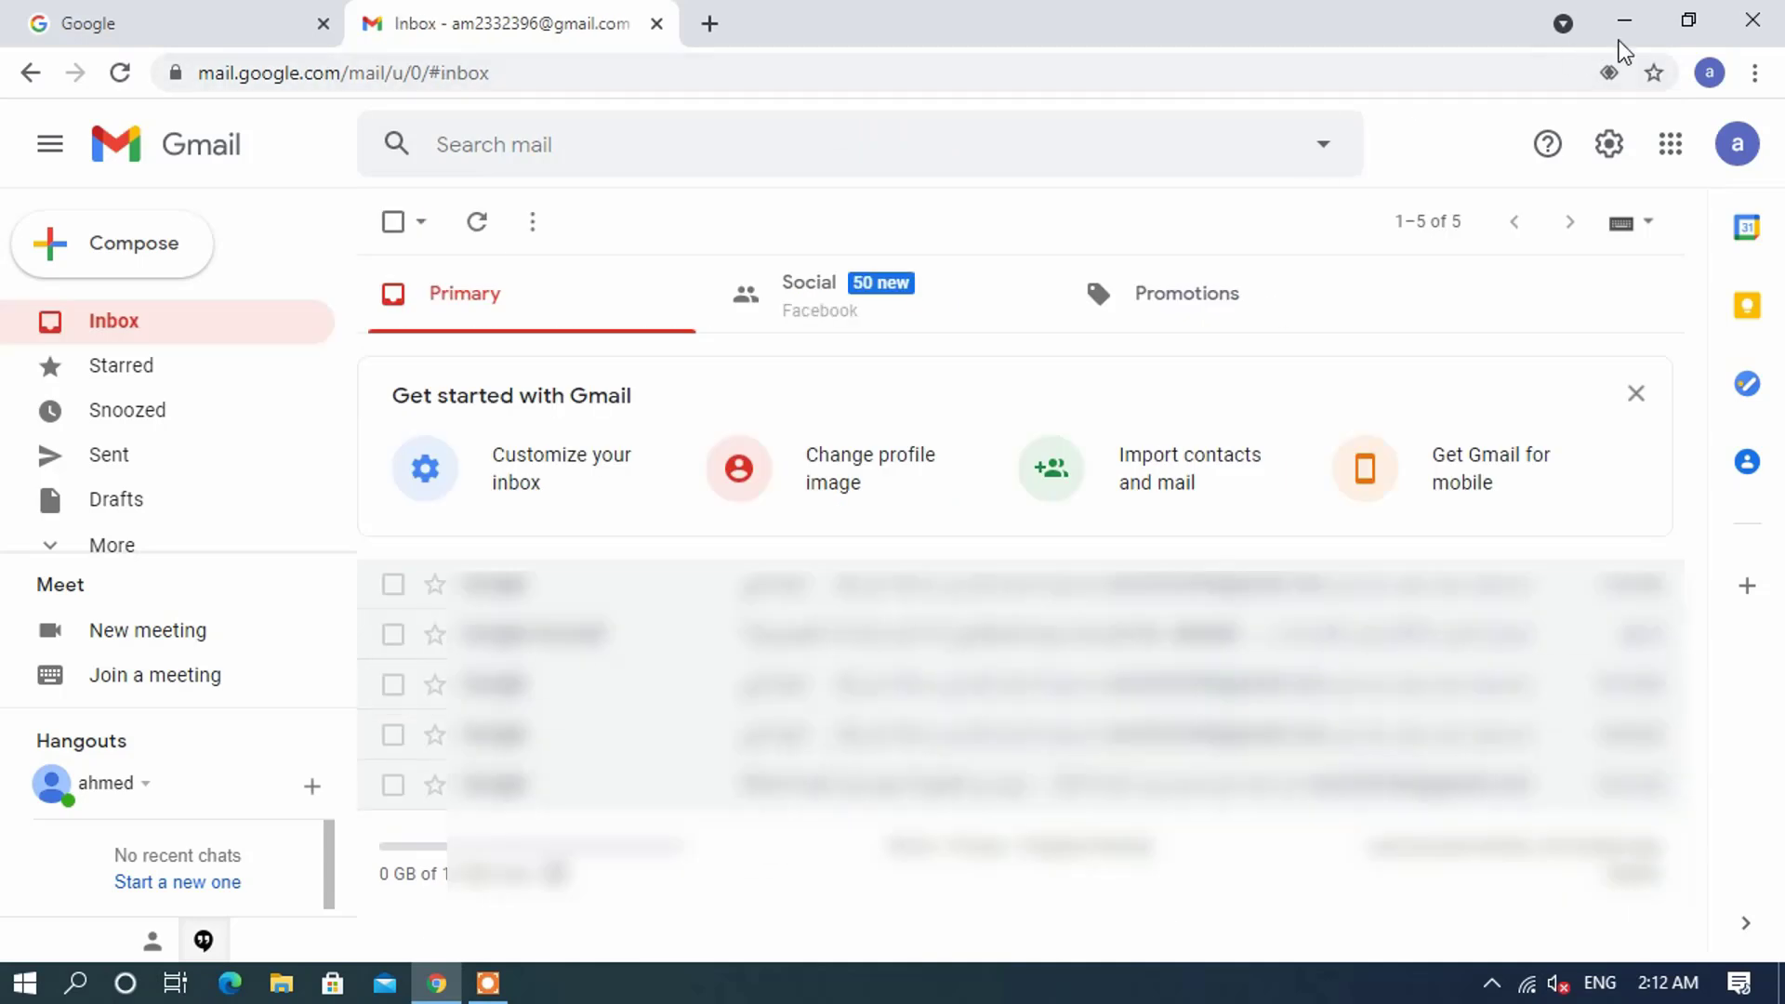
Minimize Chrome and launch Outlook from a Windows search for 'outlook'.
click(1638, 28)
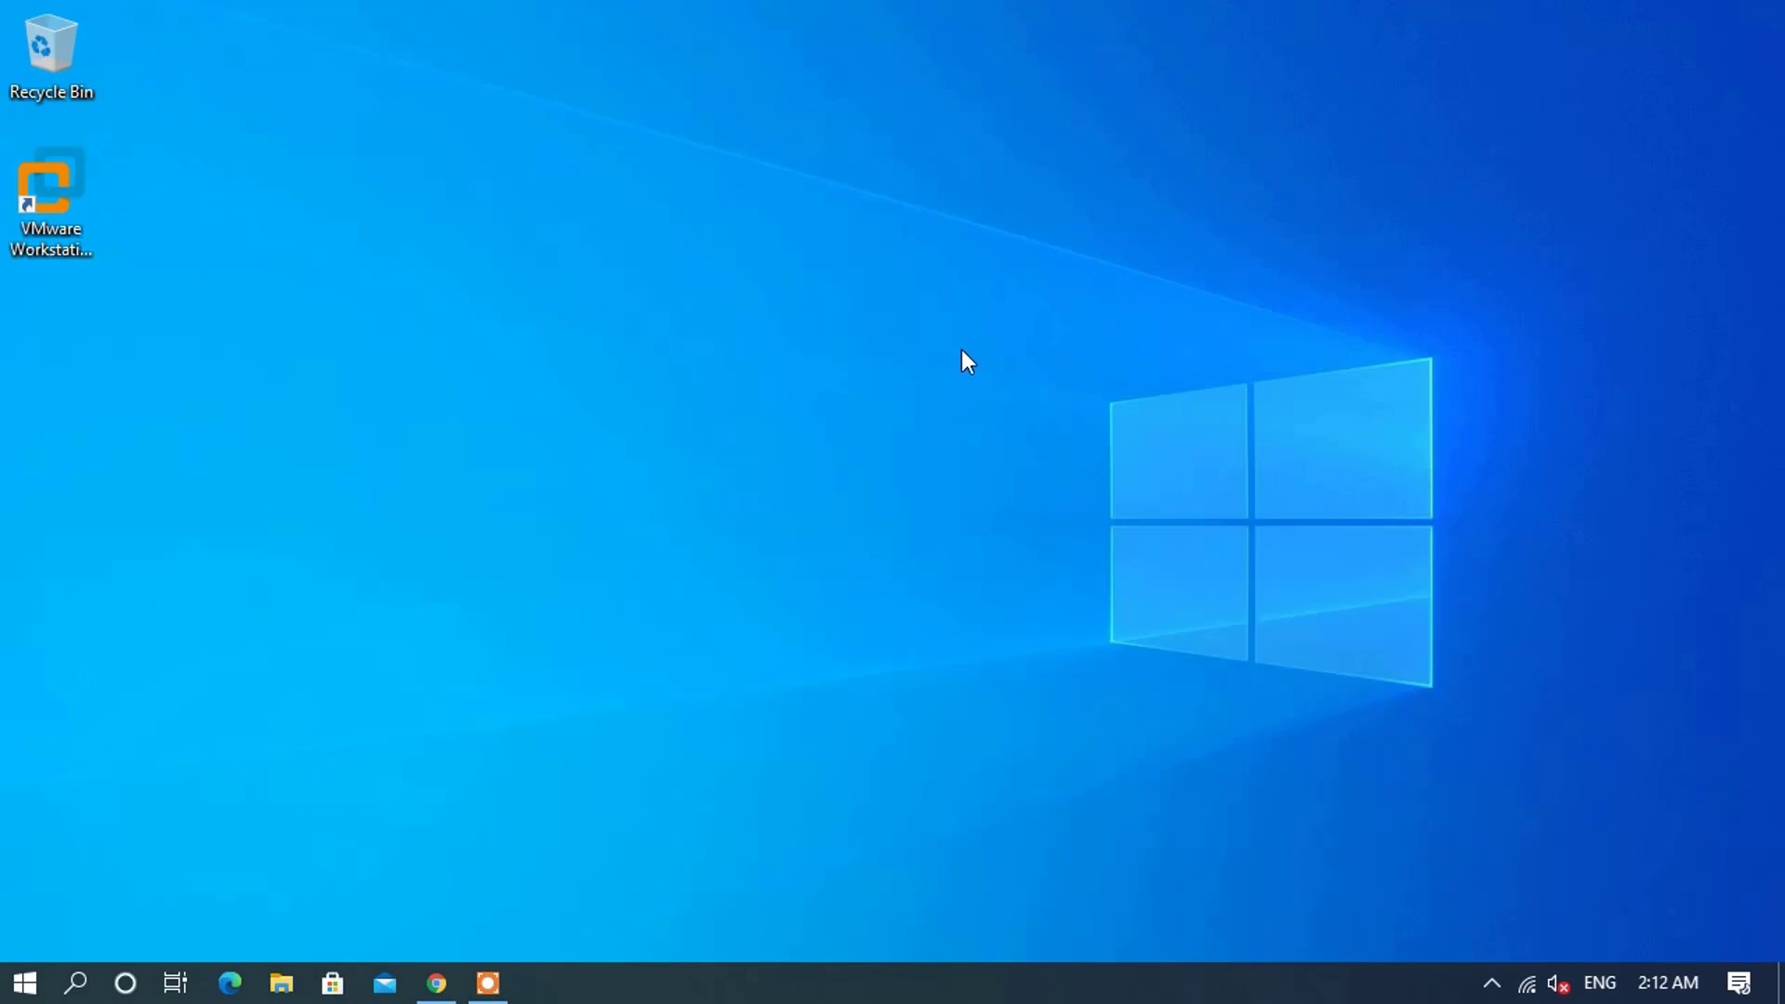
click(77, 982)
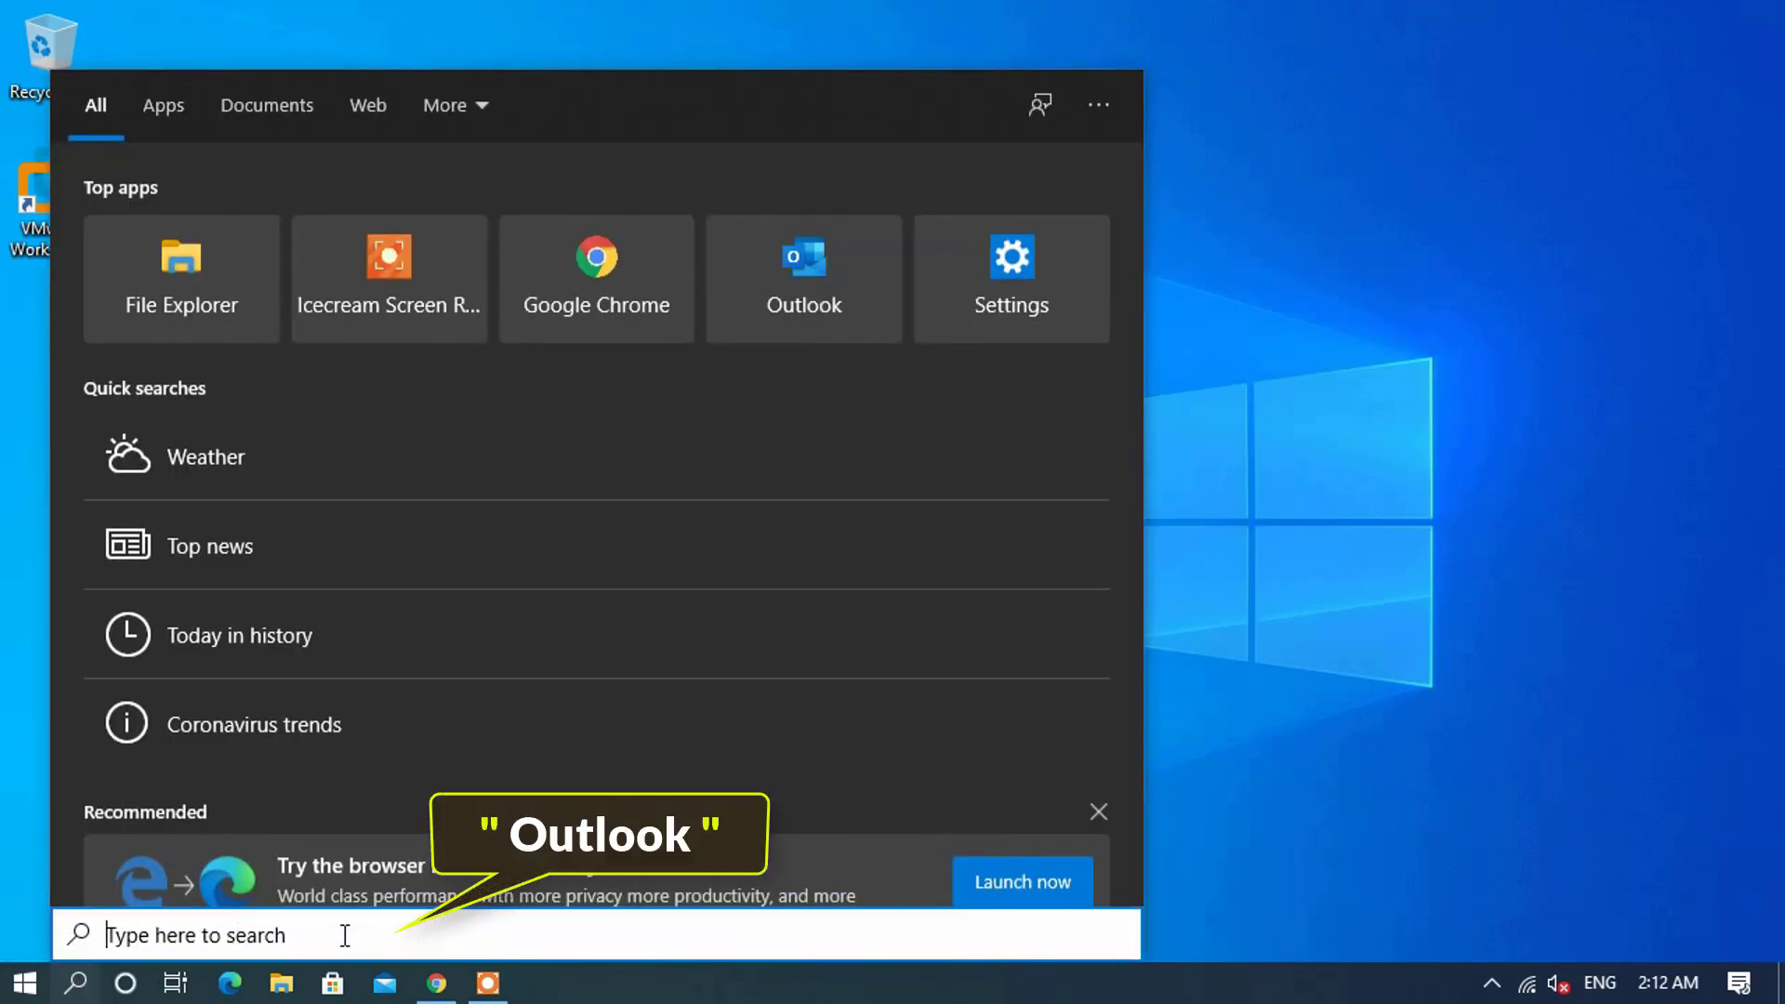
text(out)
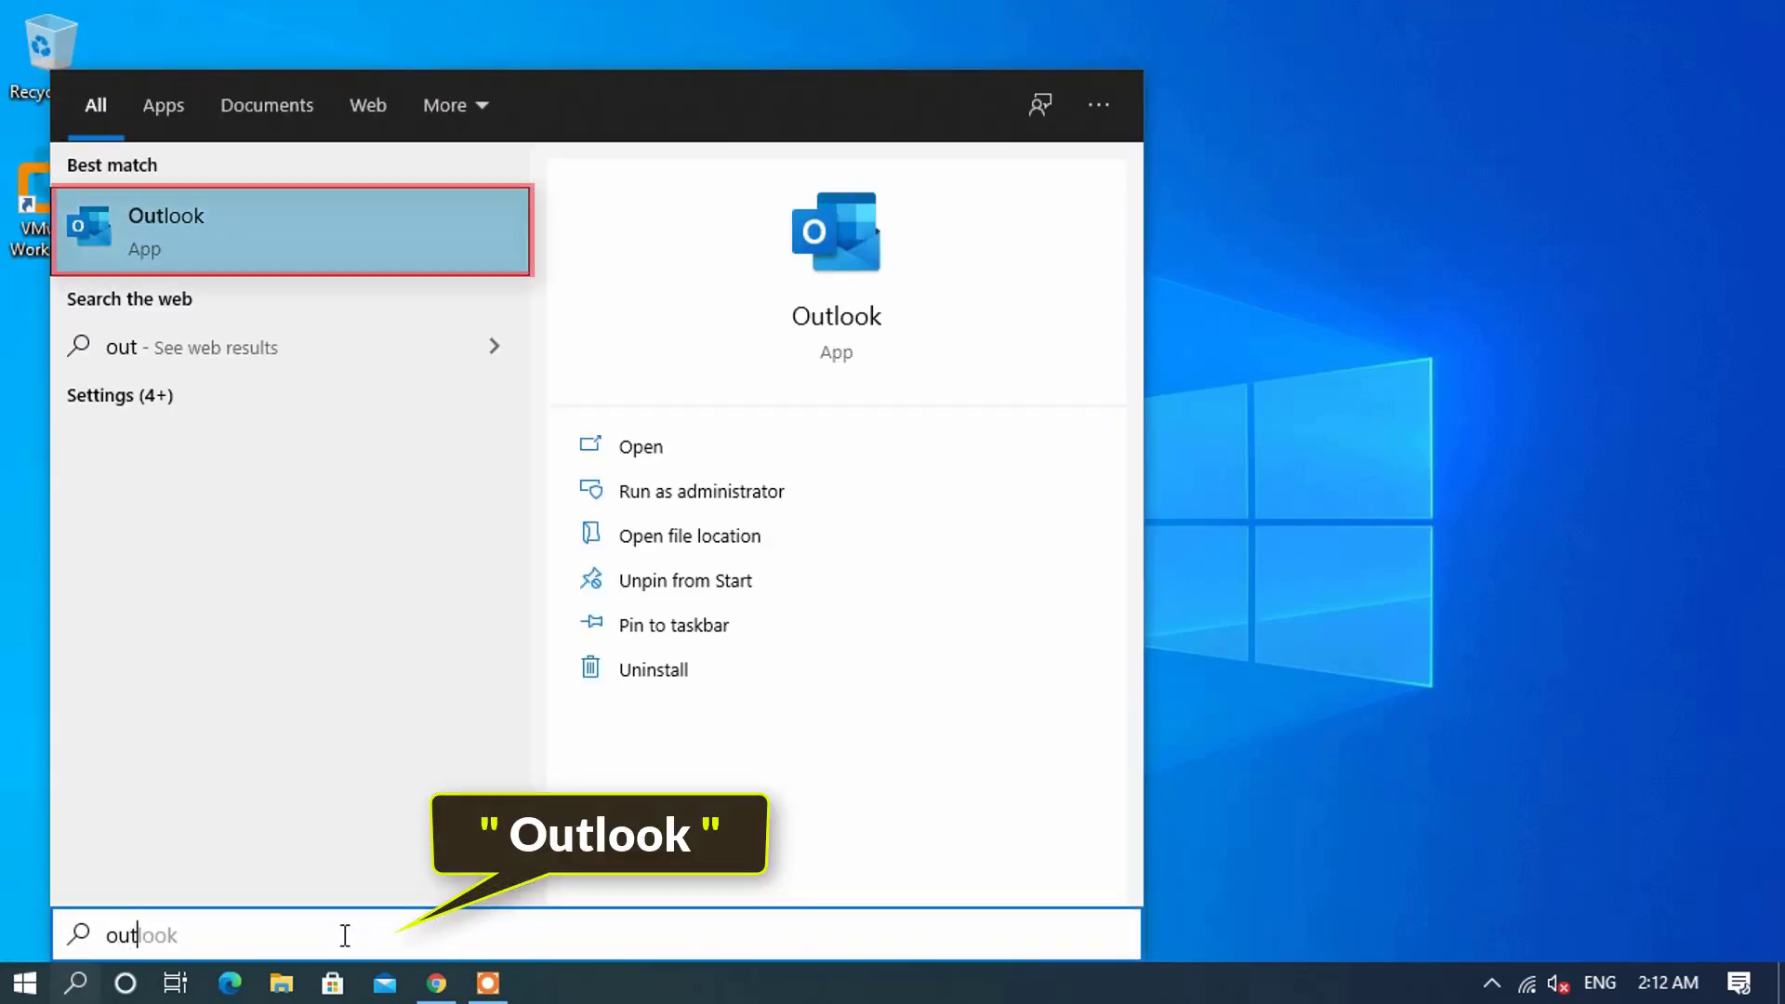
text(look)
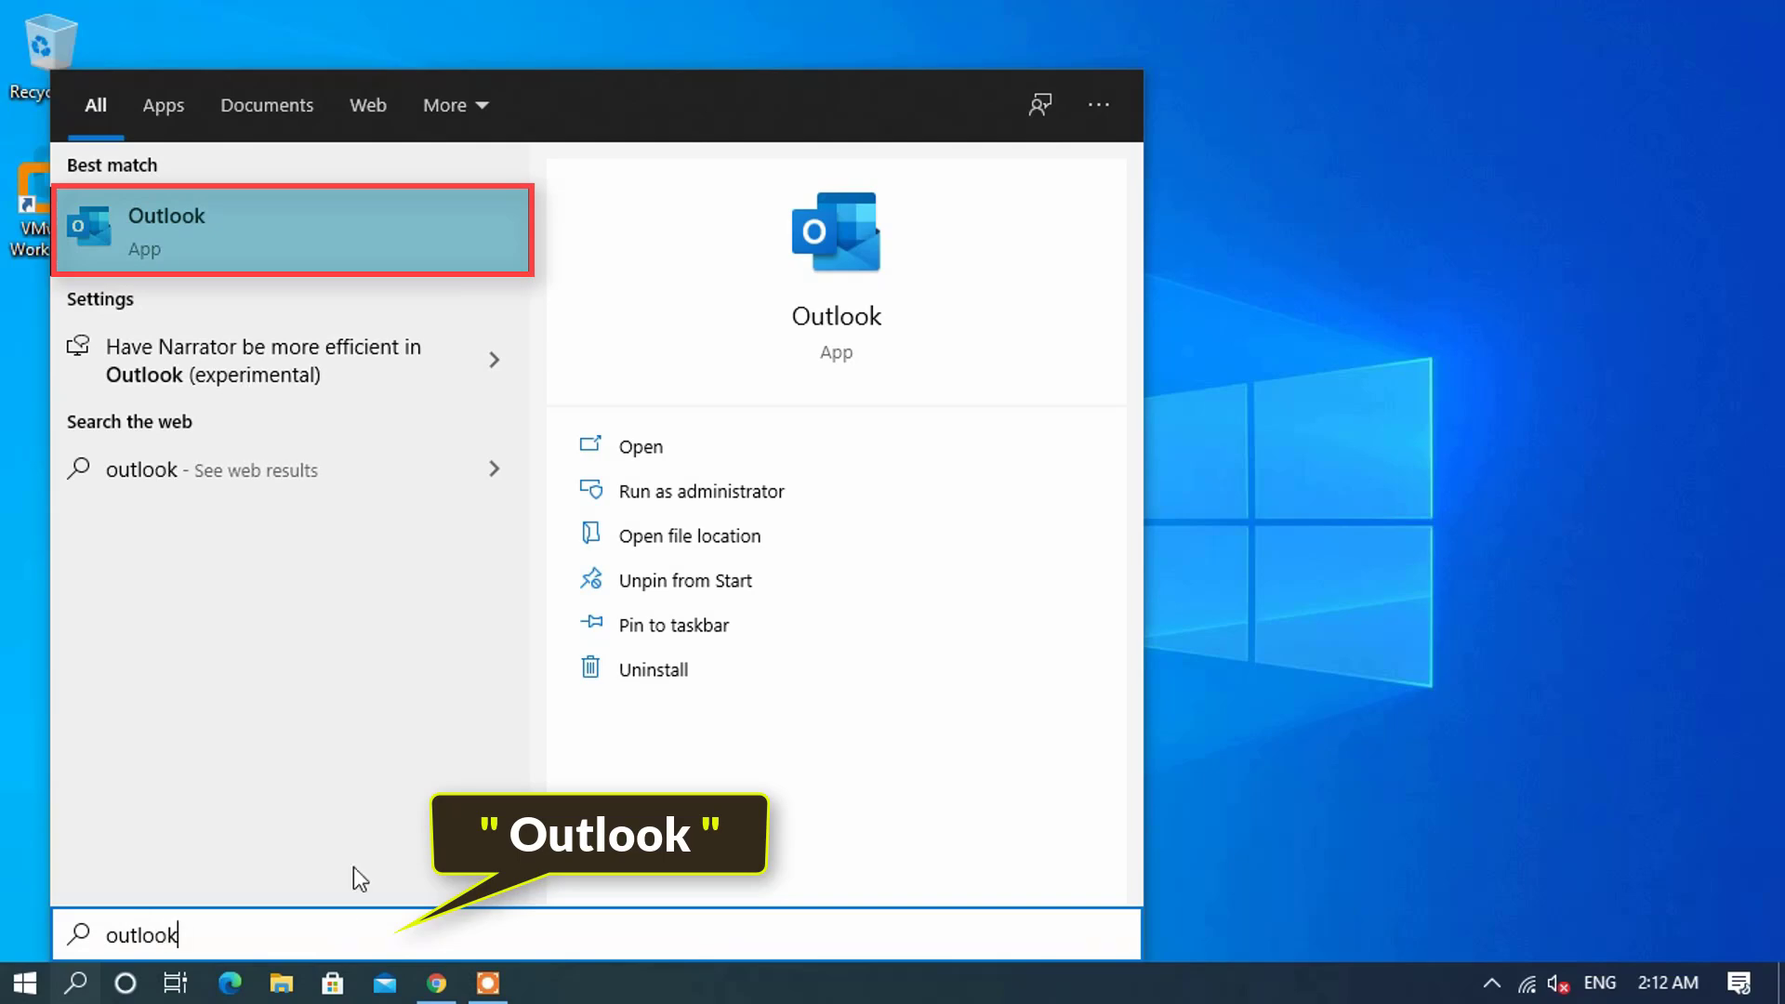
click(491, 244)
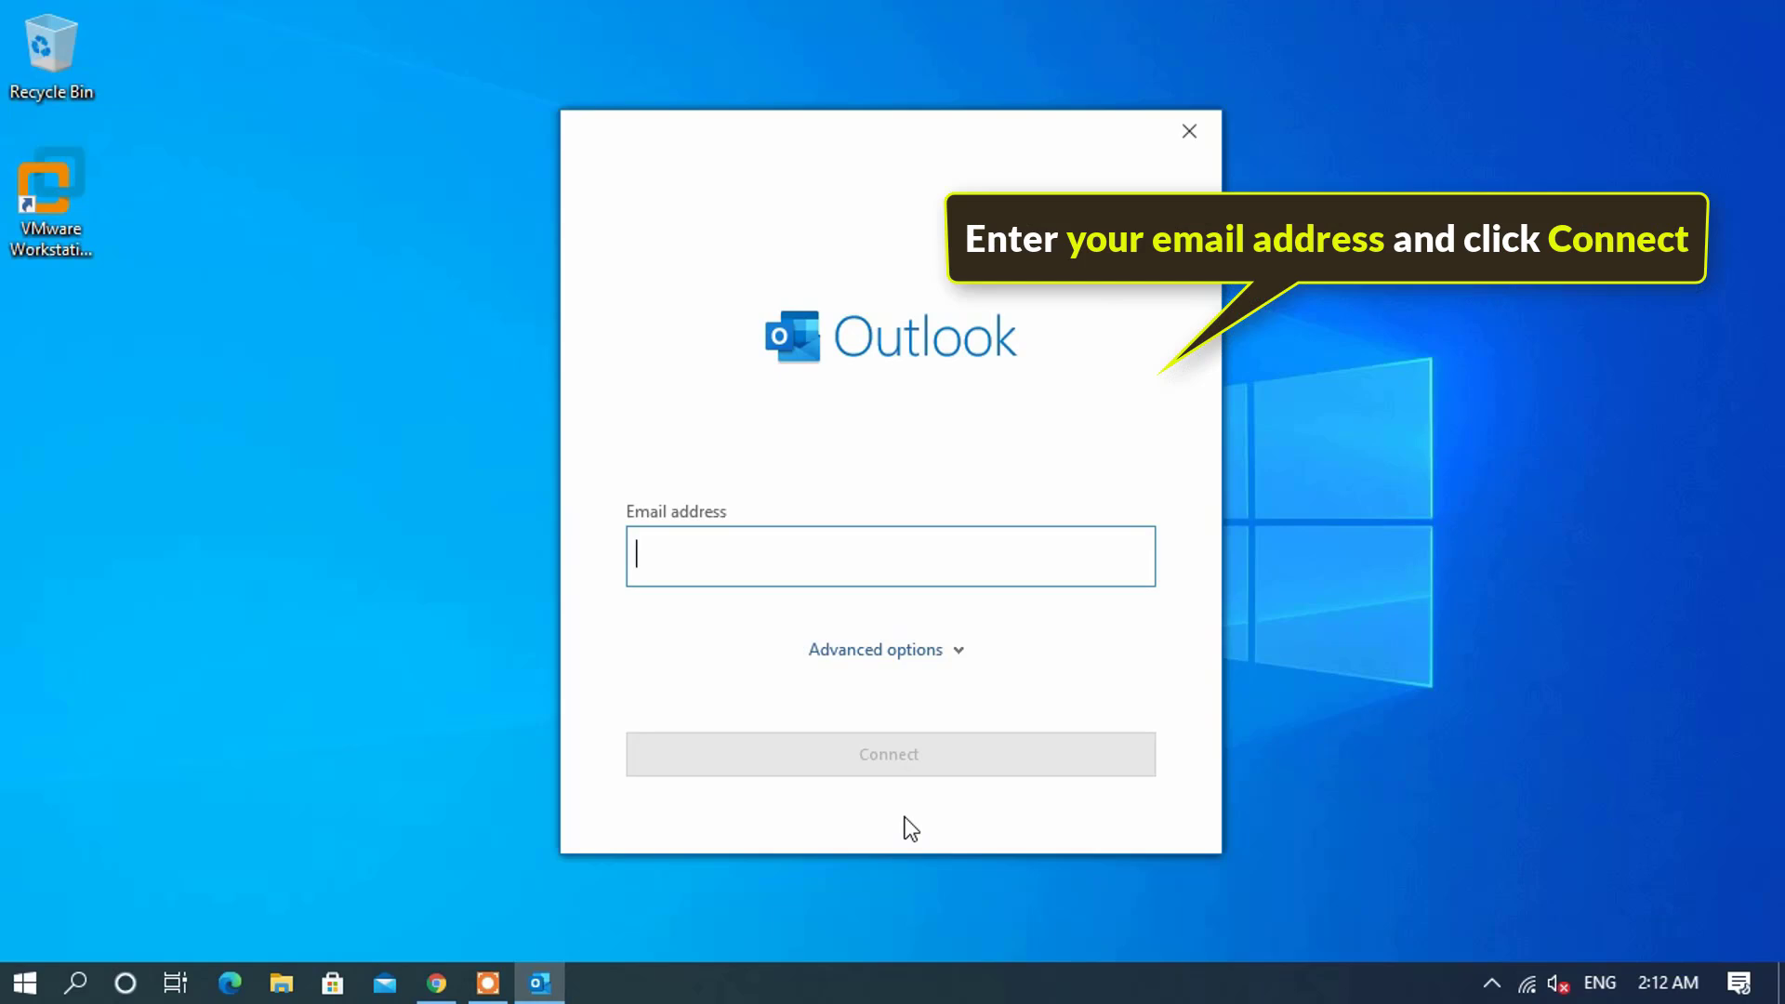
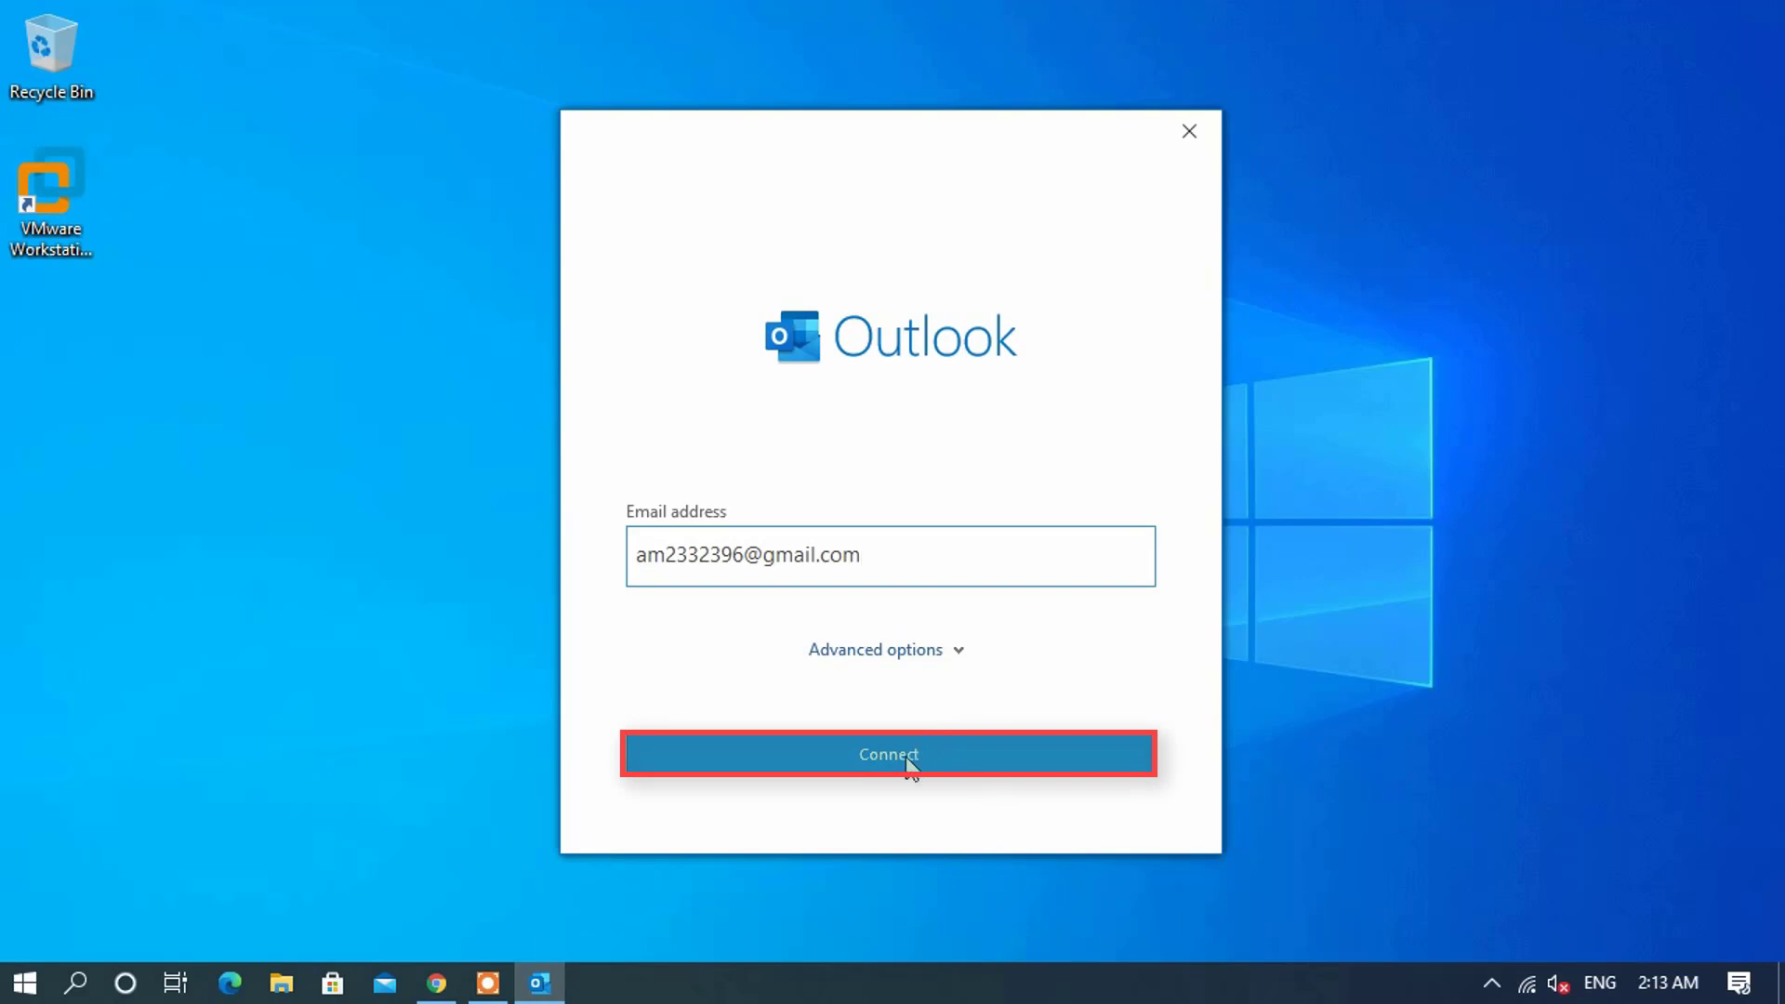
Connect the entered Gmail address as a new Outlook account.
click(1006, 753)
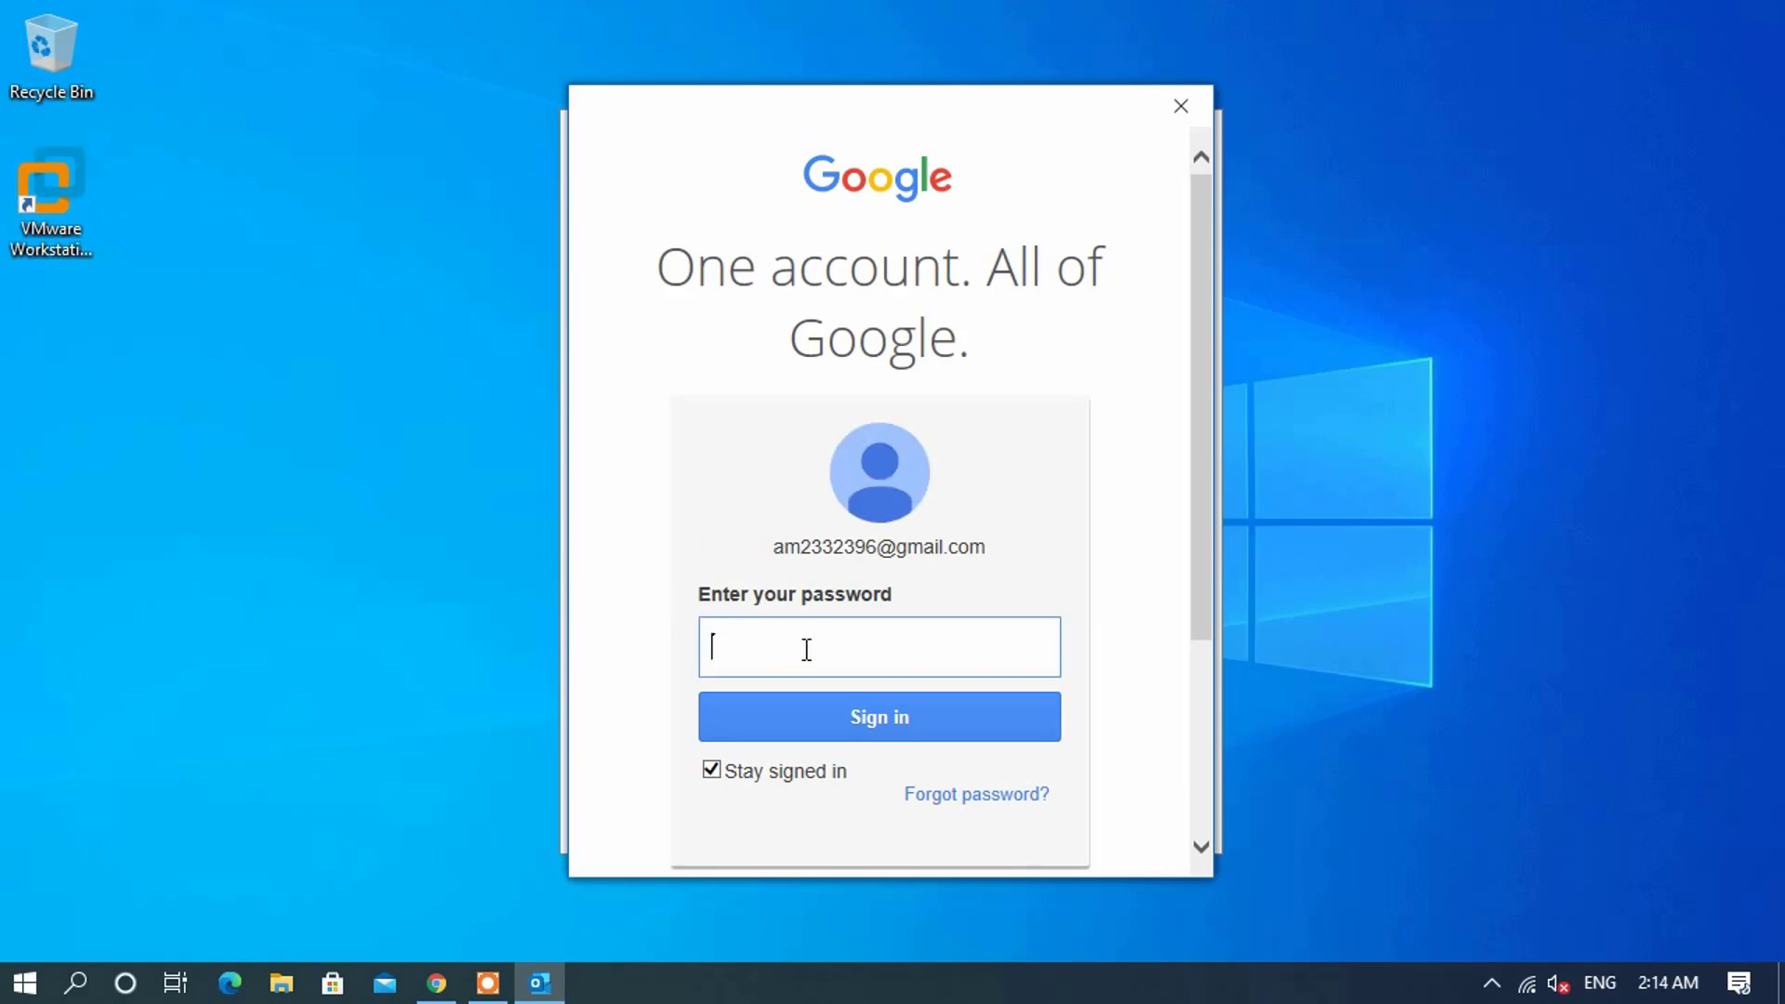
text(*****)
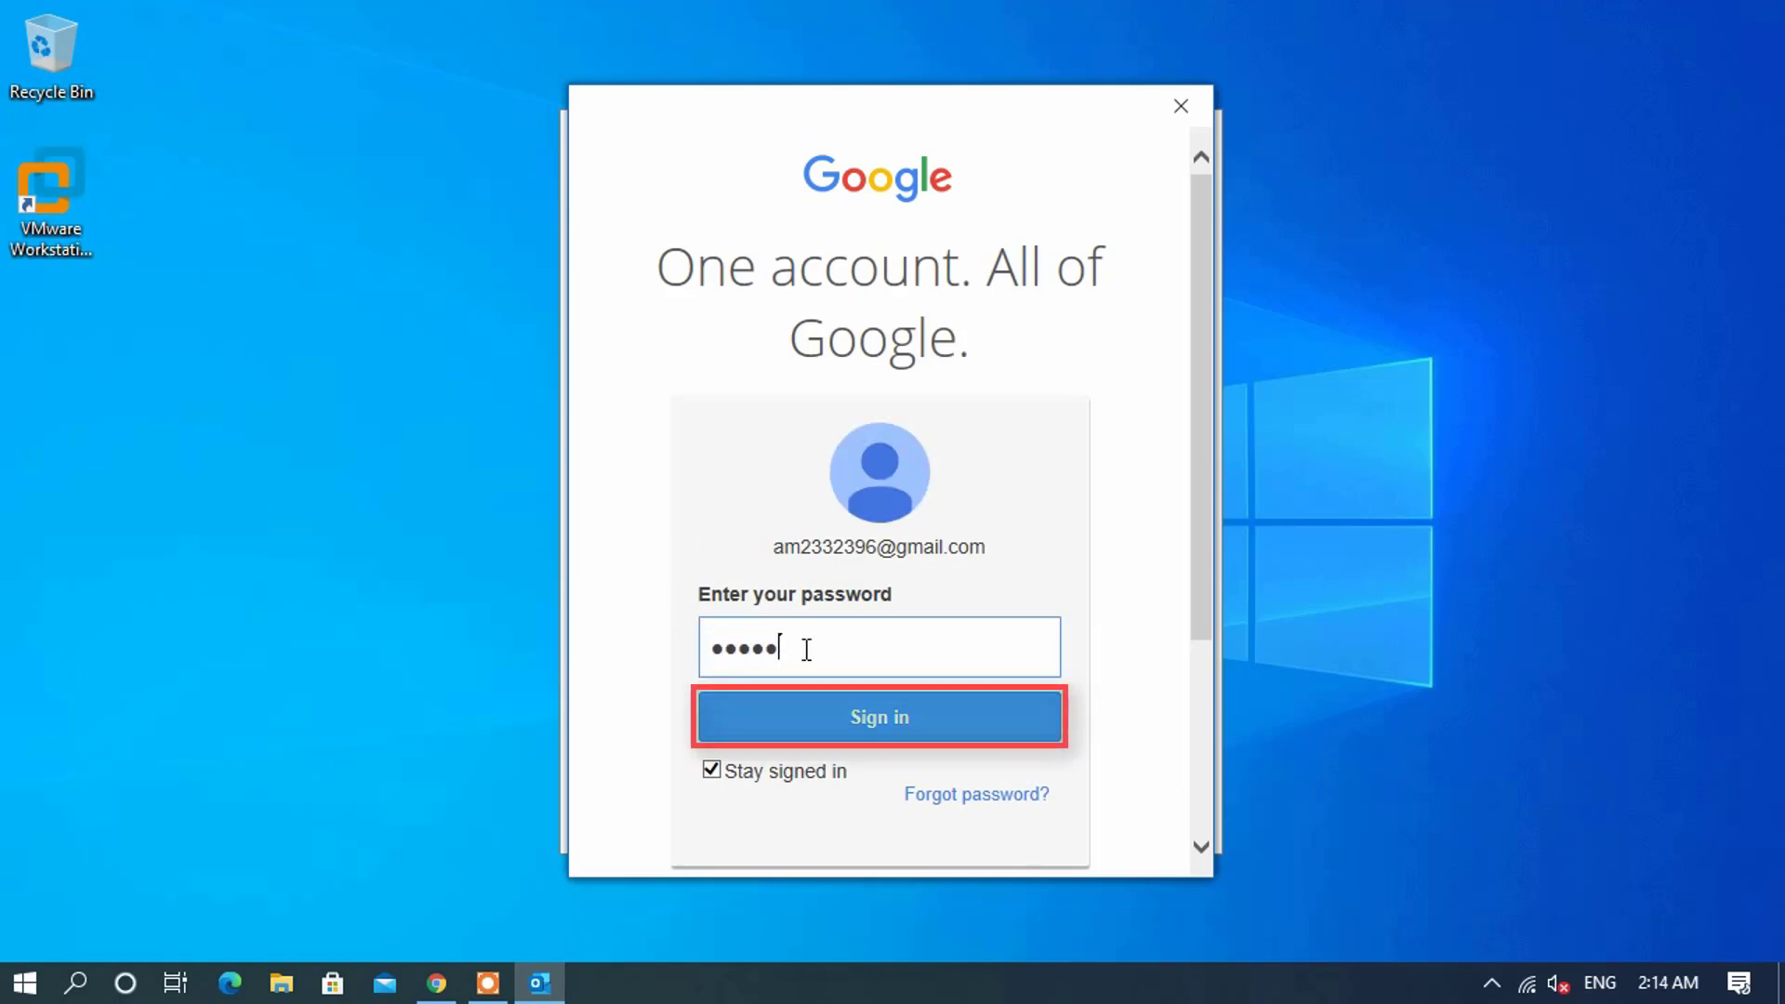
text(*******)
text(******)
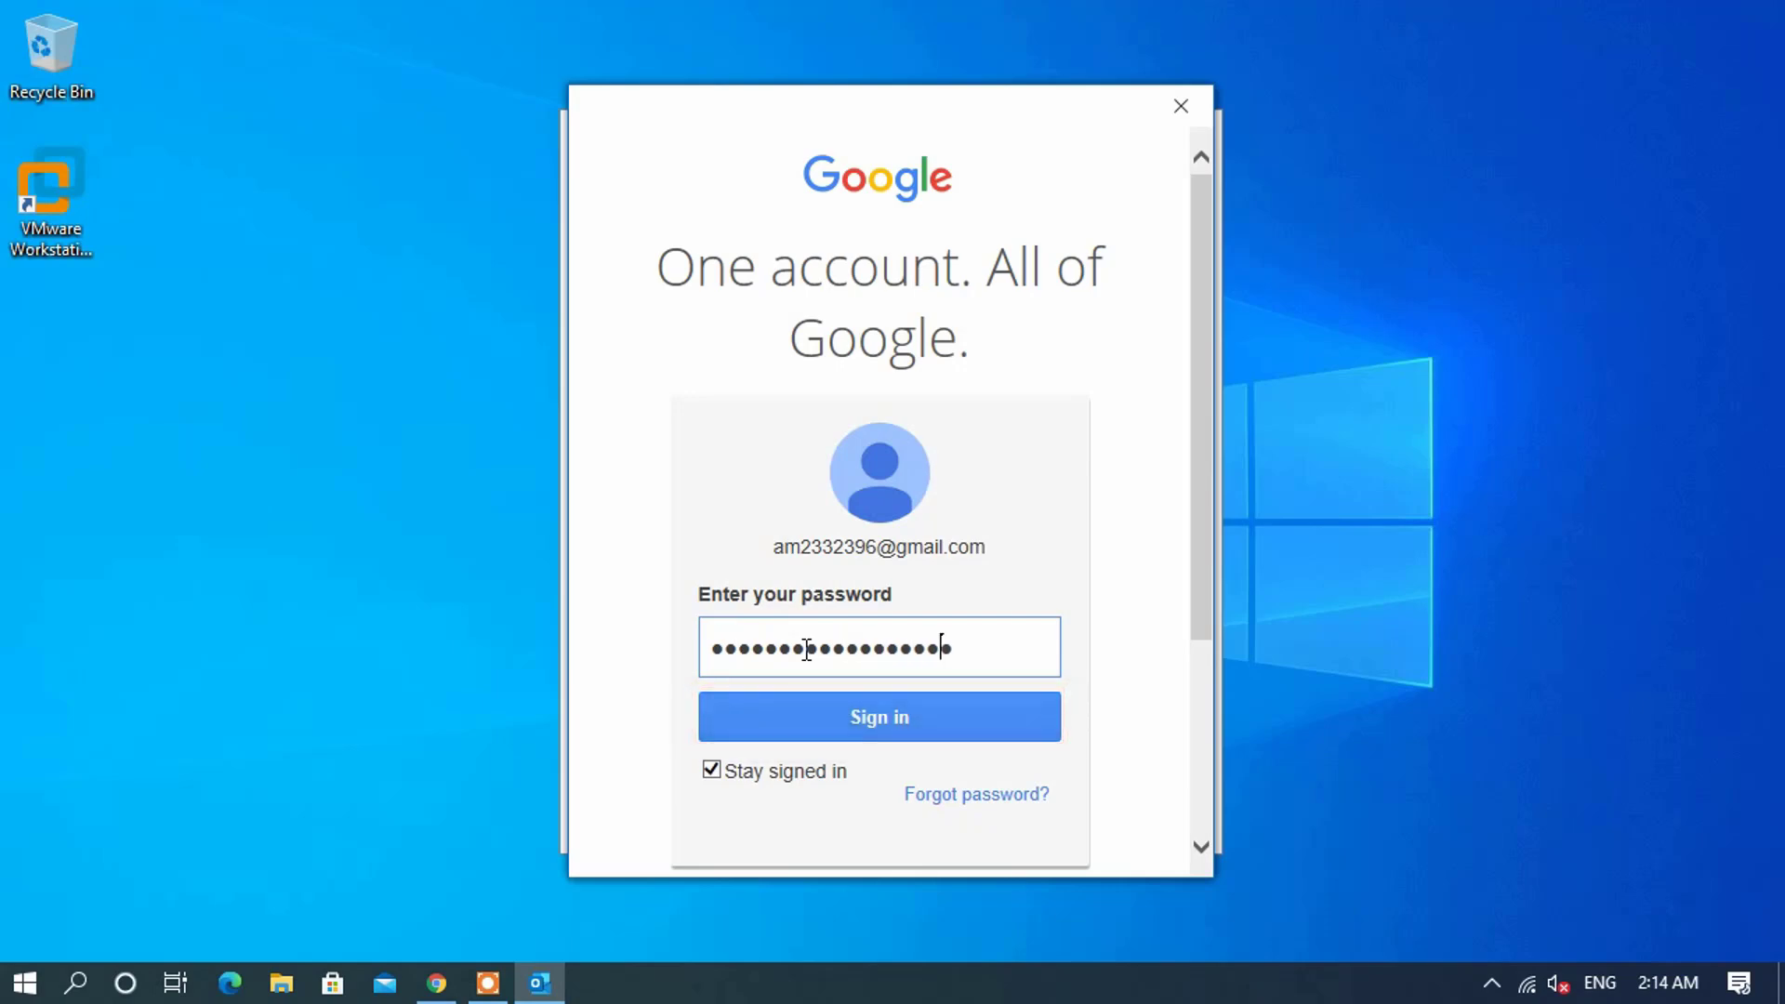
Sign in to Google with the account password.
click(1038, 719)
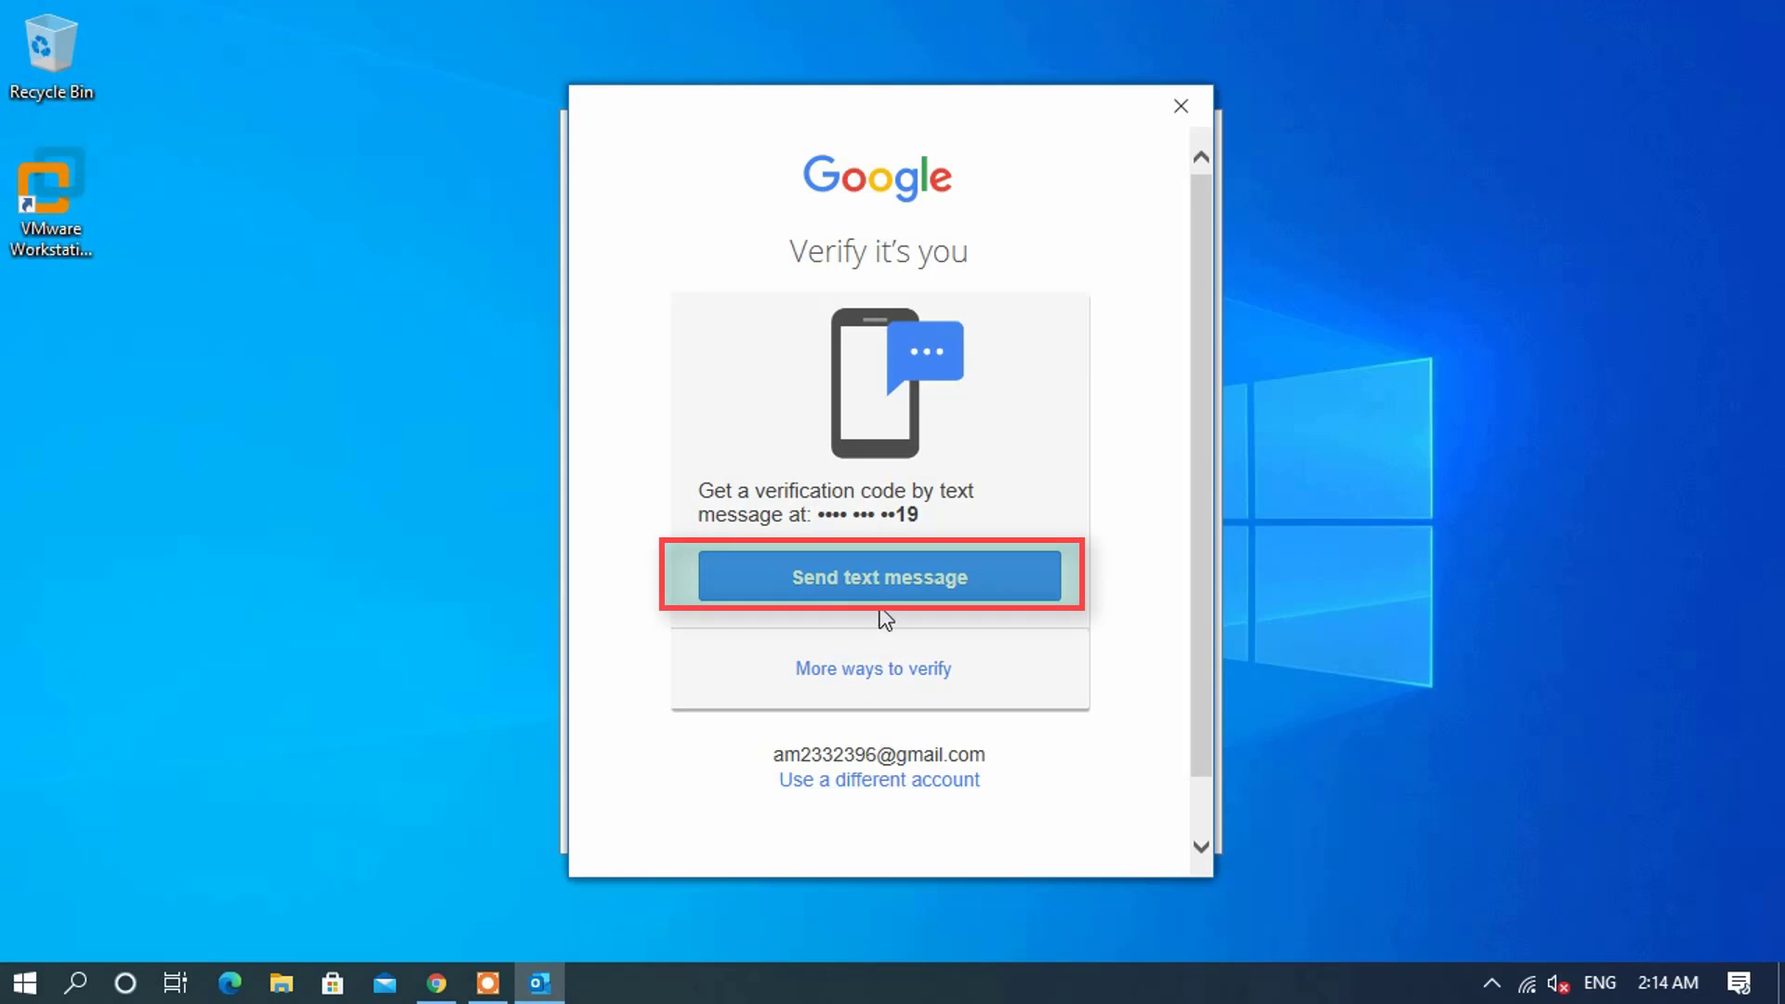
Confirm the Google sign-in with the G- code received by text message.
click(946, 578)
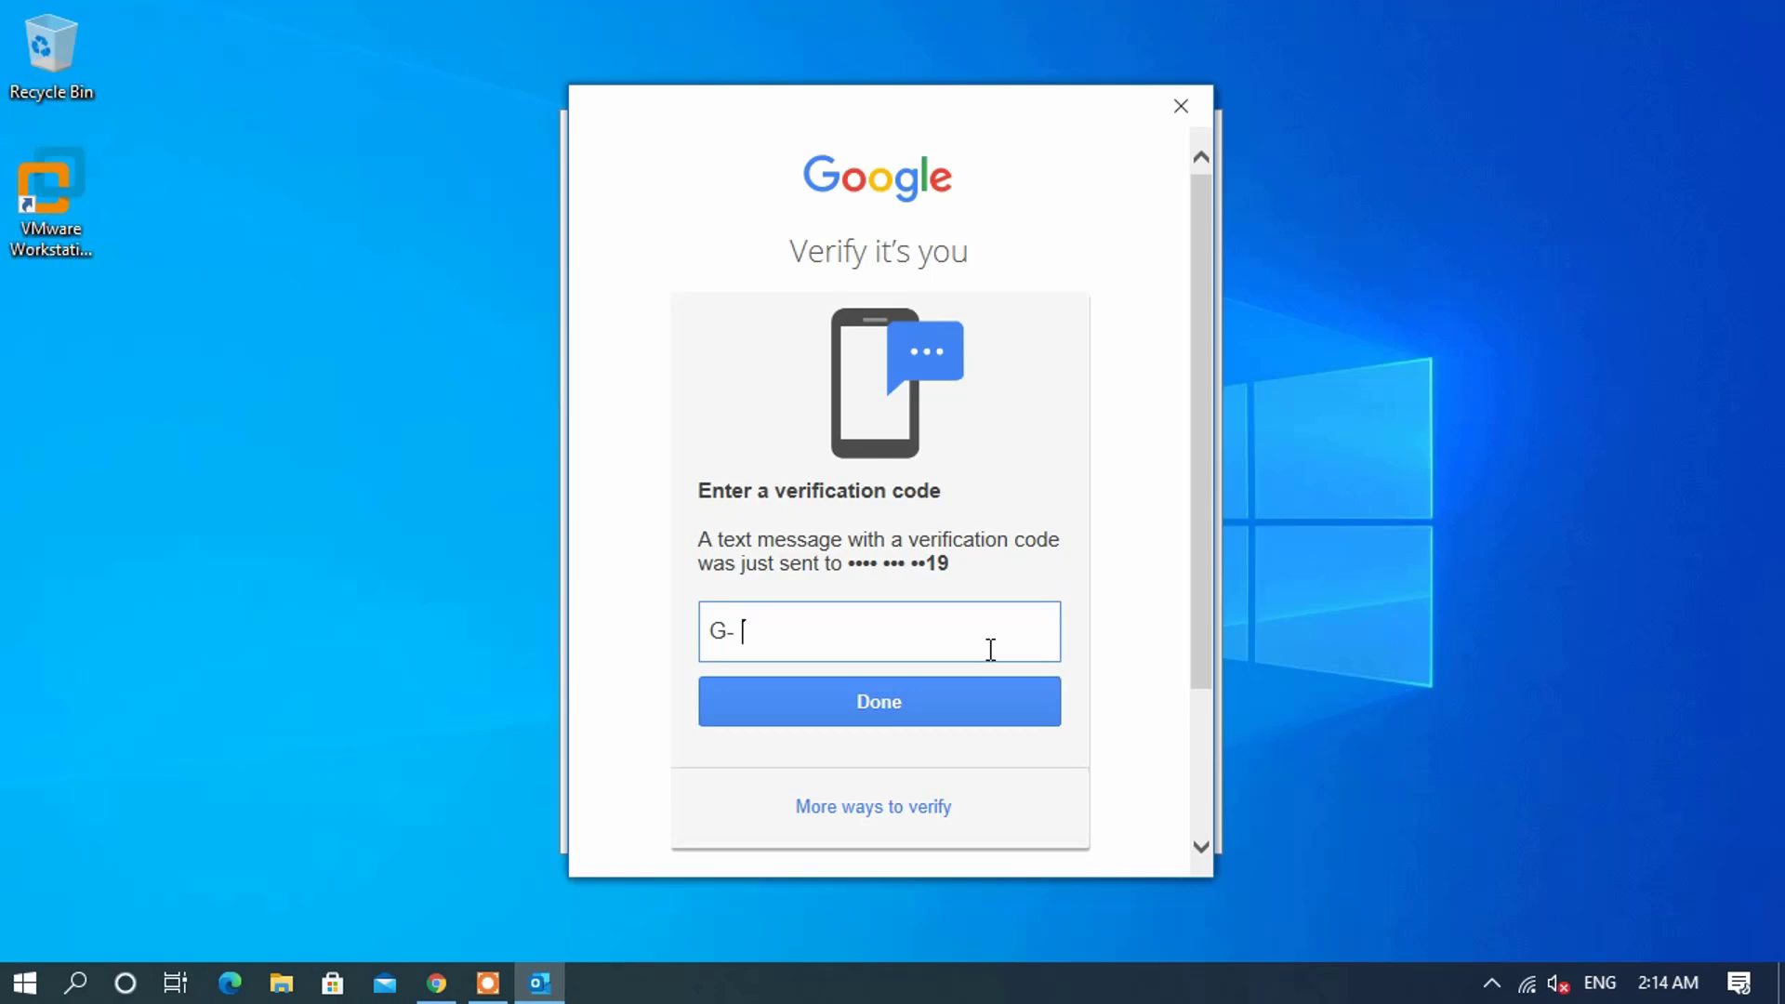
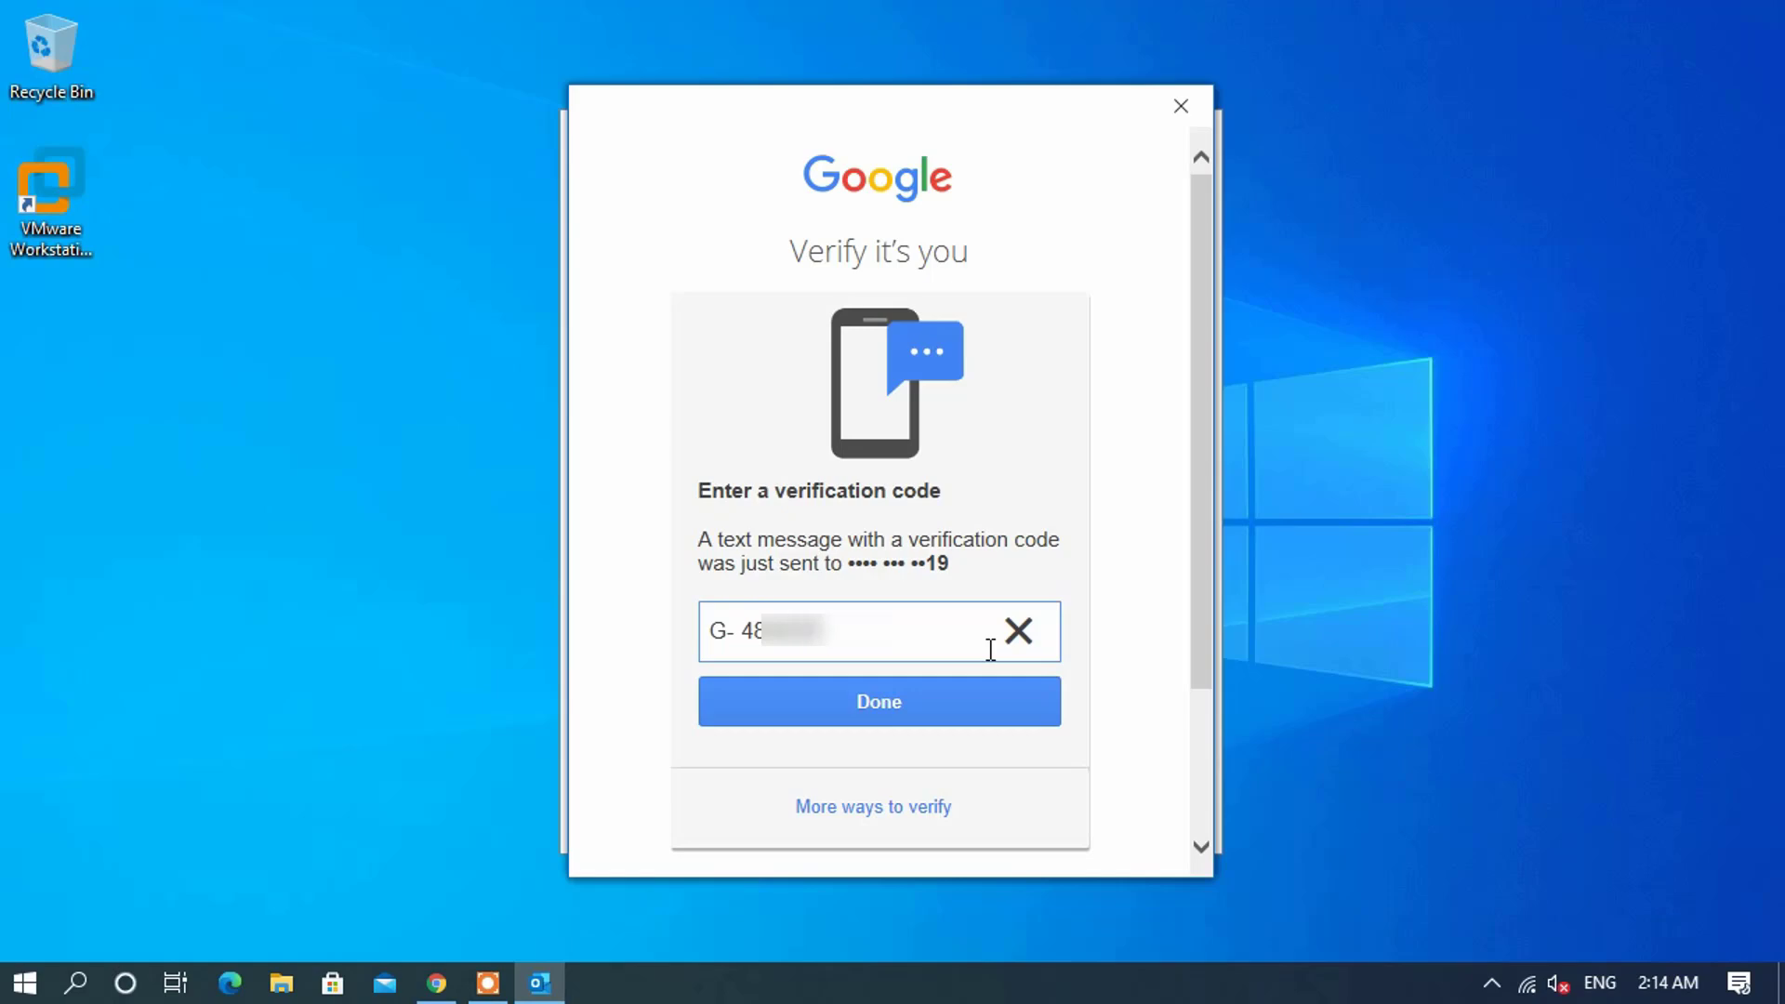
click(1045, 725)
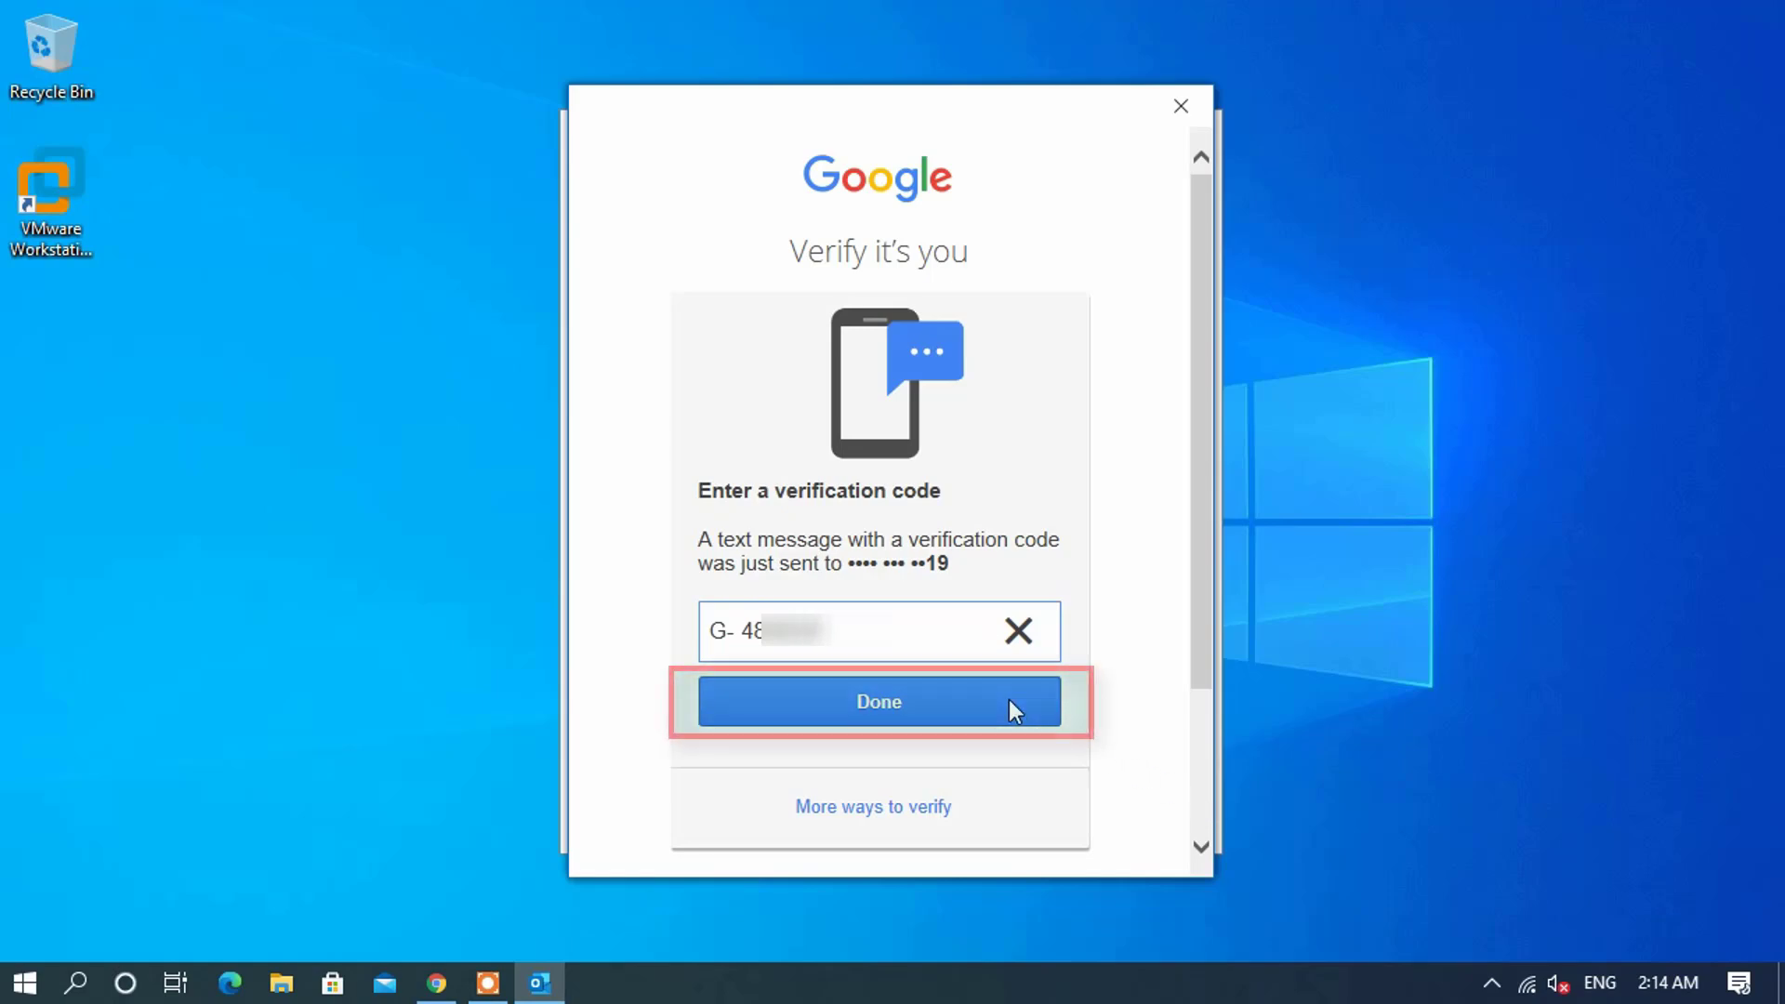
click(1009, 699)
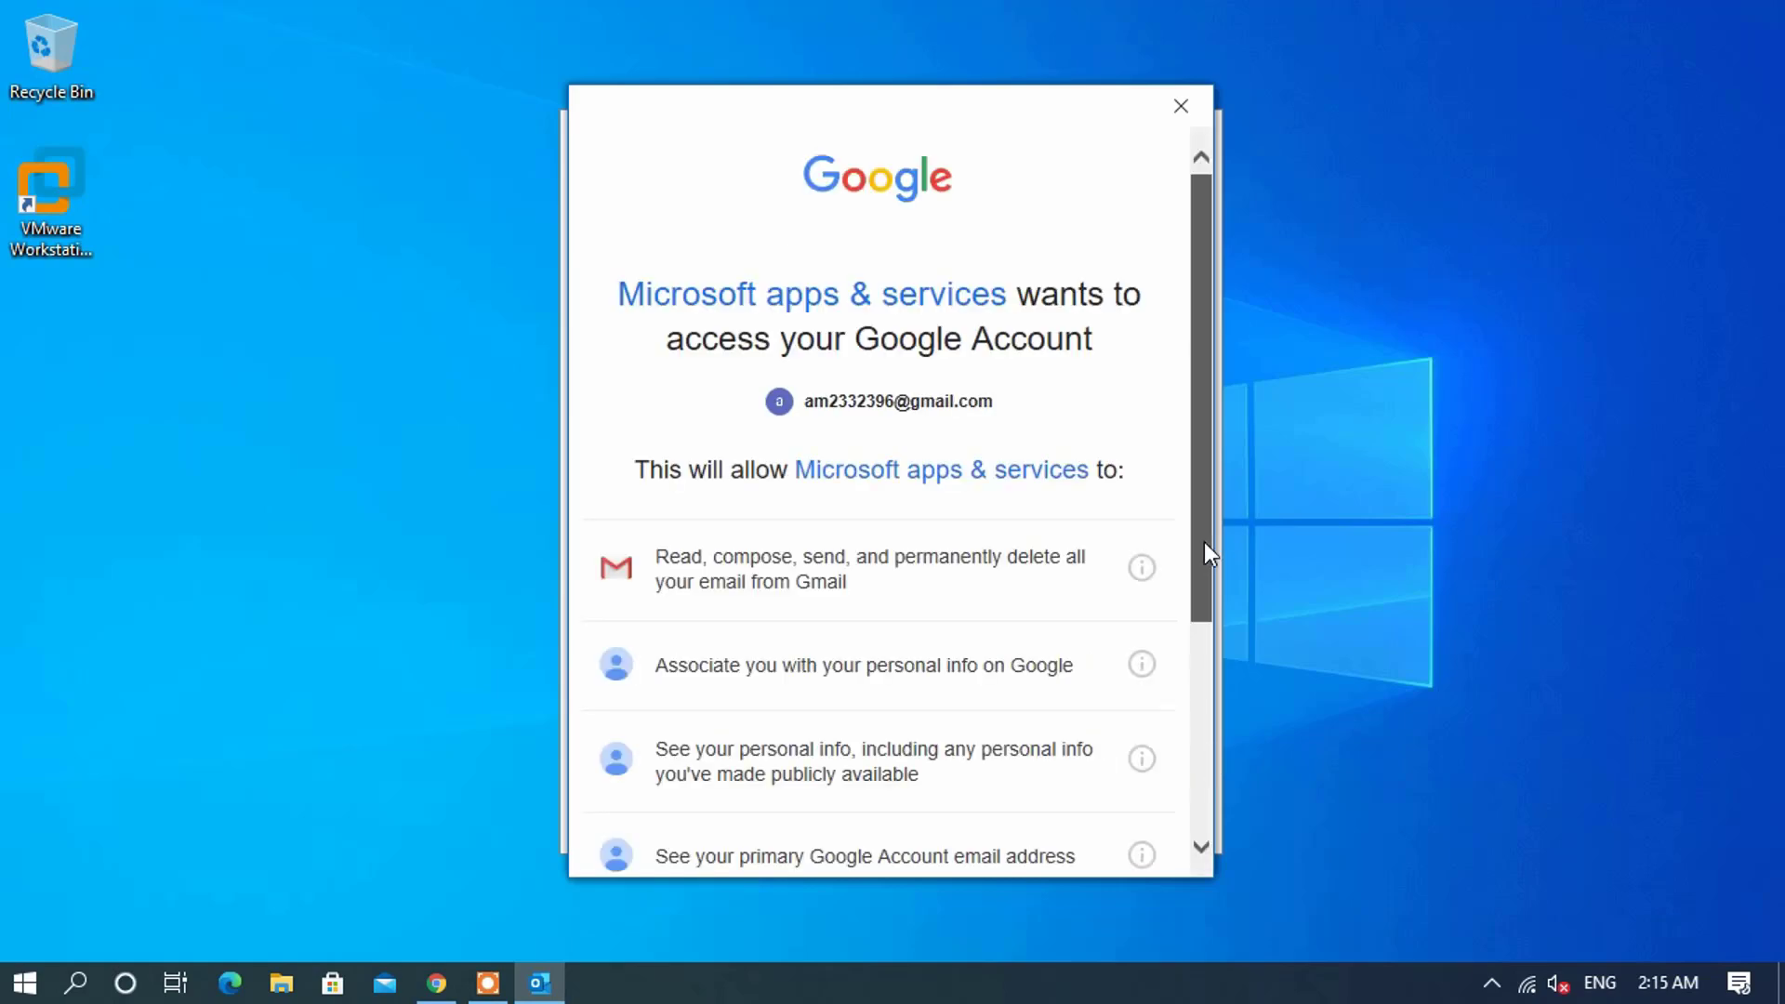
drag(1204, 543, 1190, 758)
Allow Microsoft apps & services to access the Google account.
click(1061, 713)
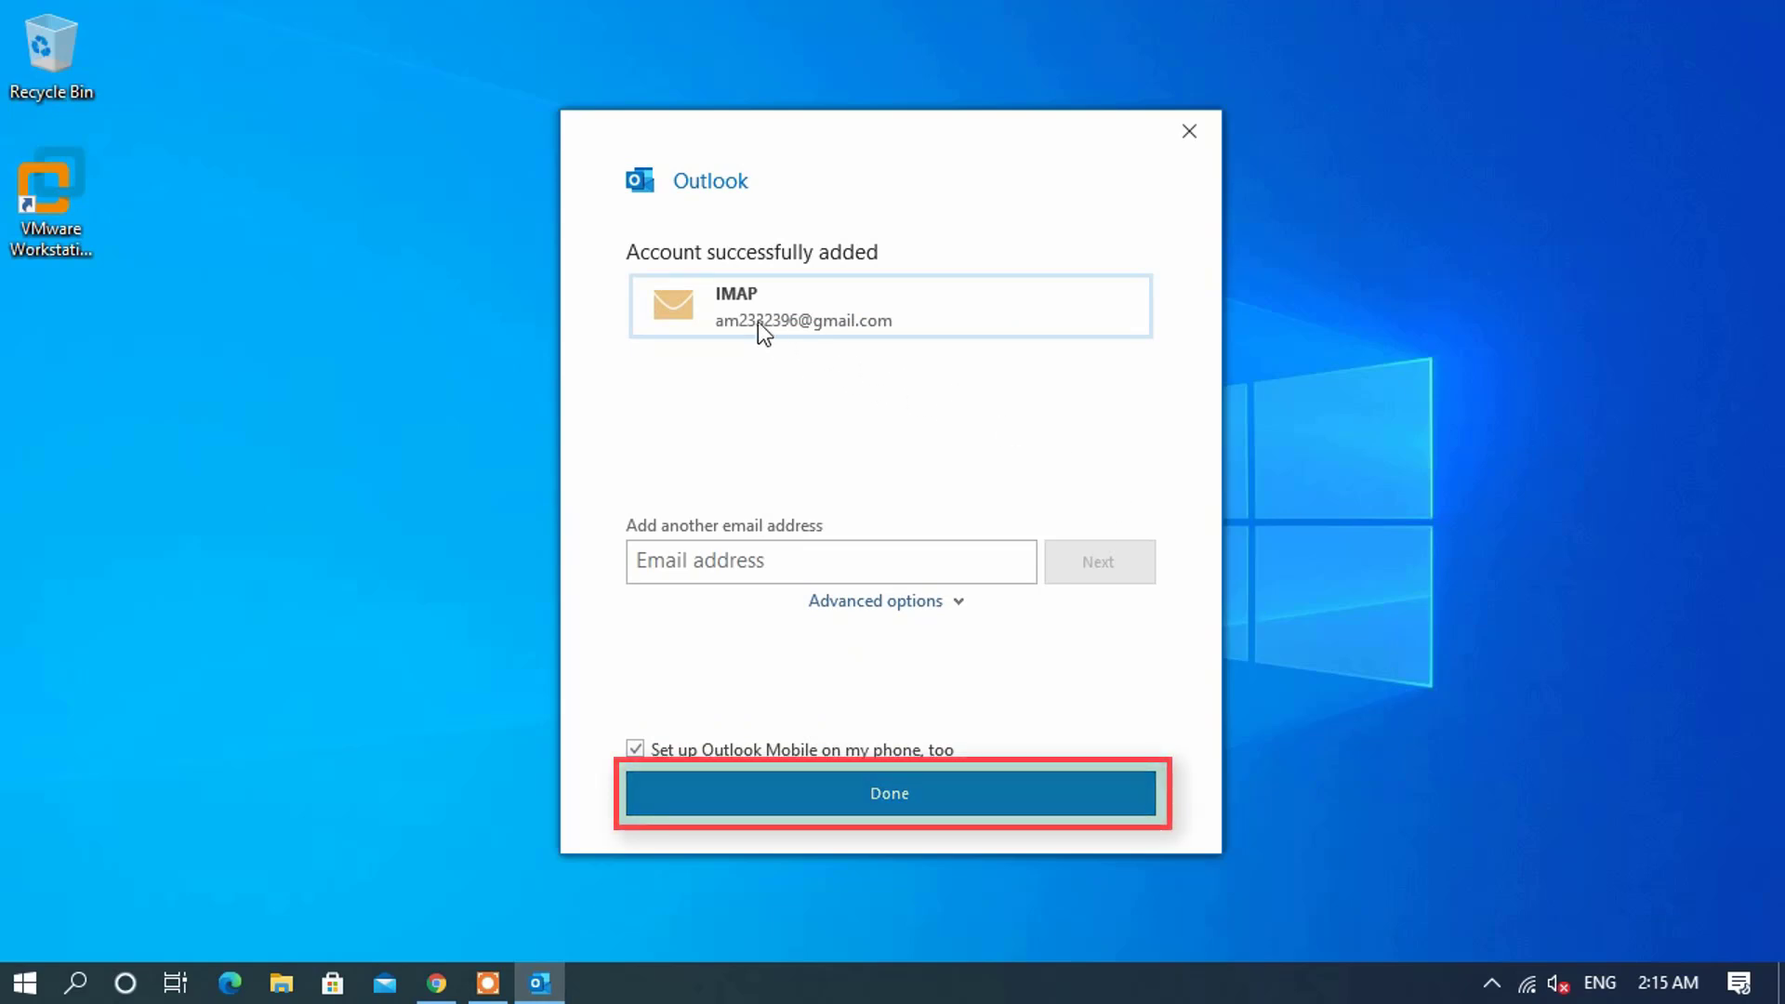
Select Done on the Account successfully added screen to open the Gmail inbox.
click(933, 801)
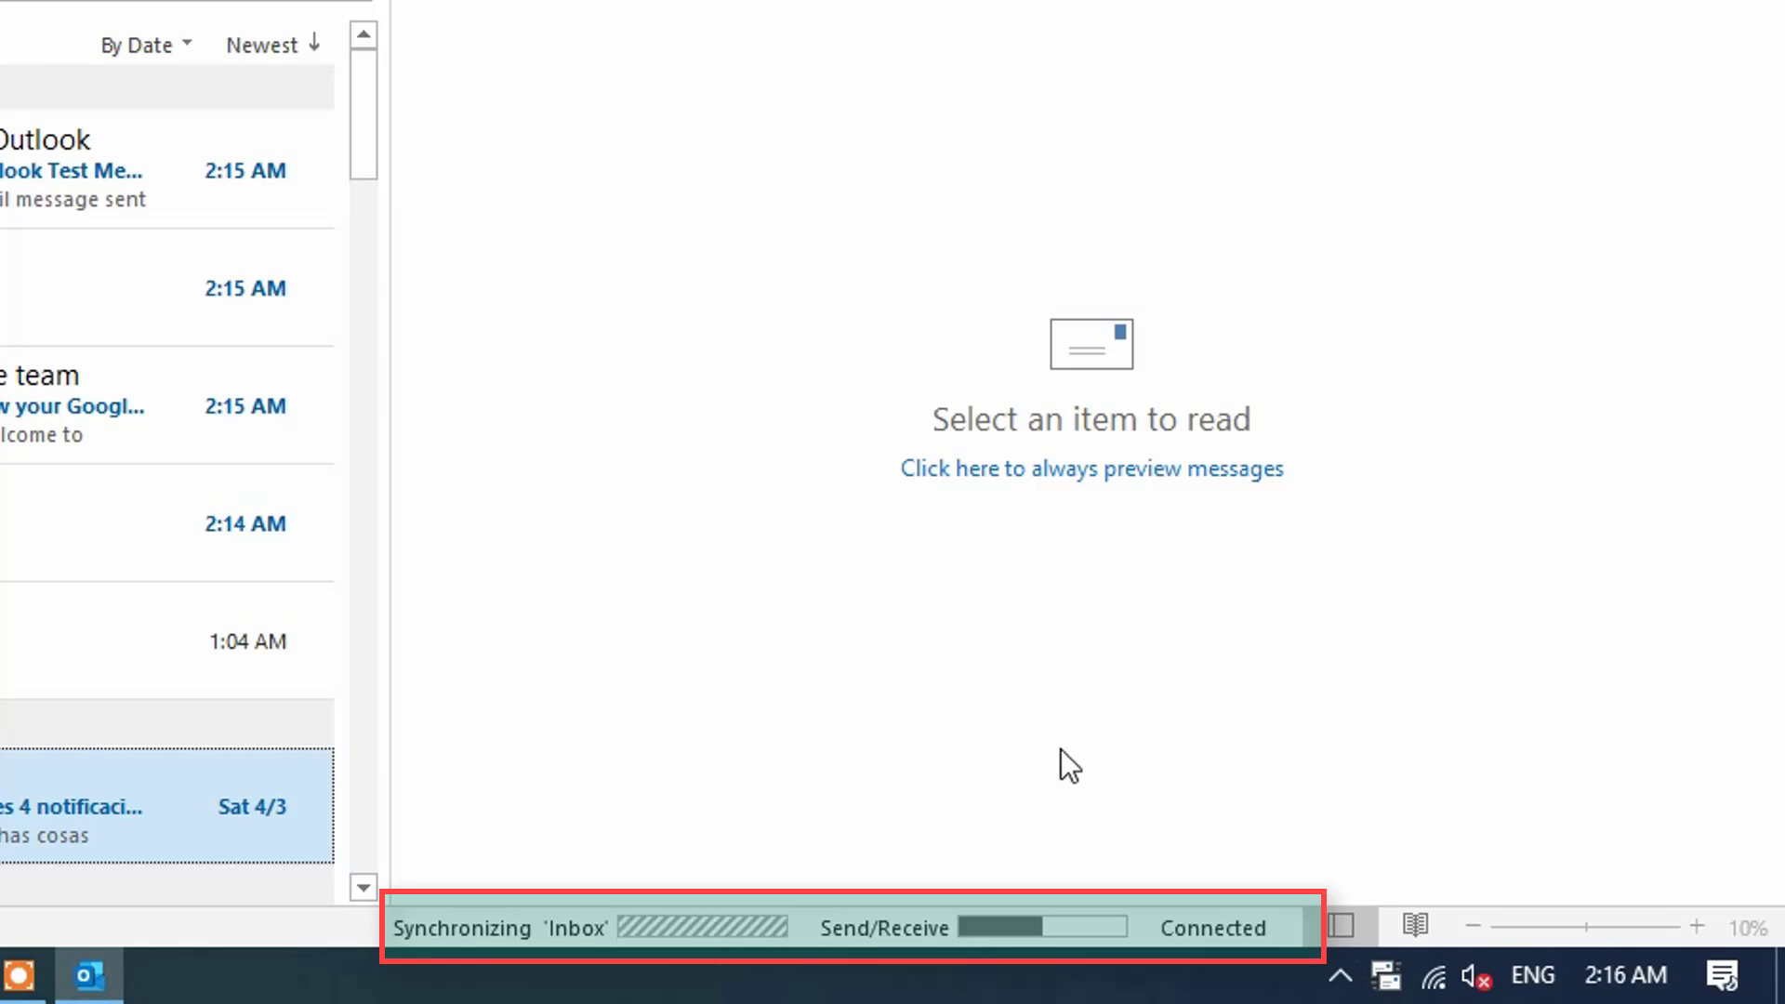
Widen the message list and open the Microsoft Outlook Test Message.
mouse_move(390, 389)
mouse_down()
mouse_move(854, 394)
mouse_move(678, 388)
mouse_up()
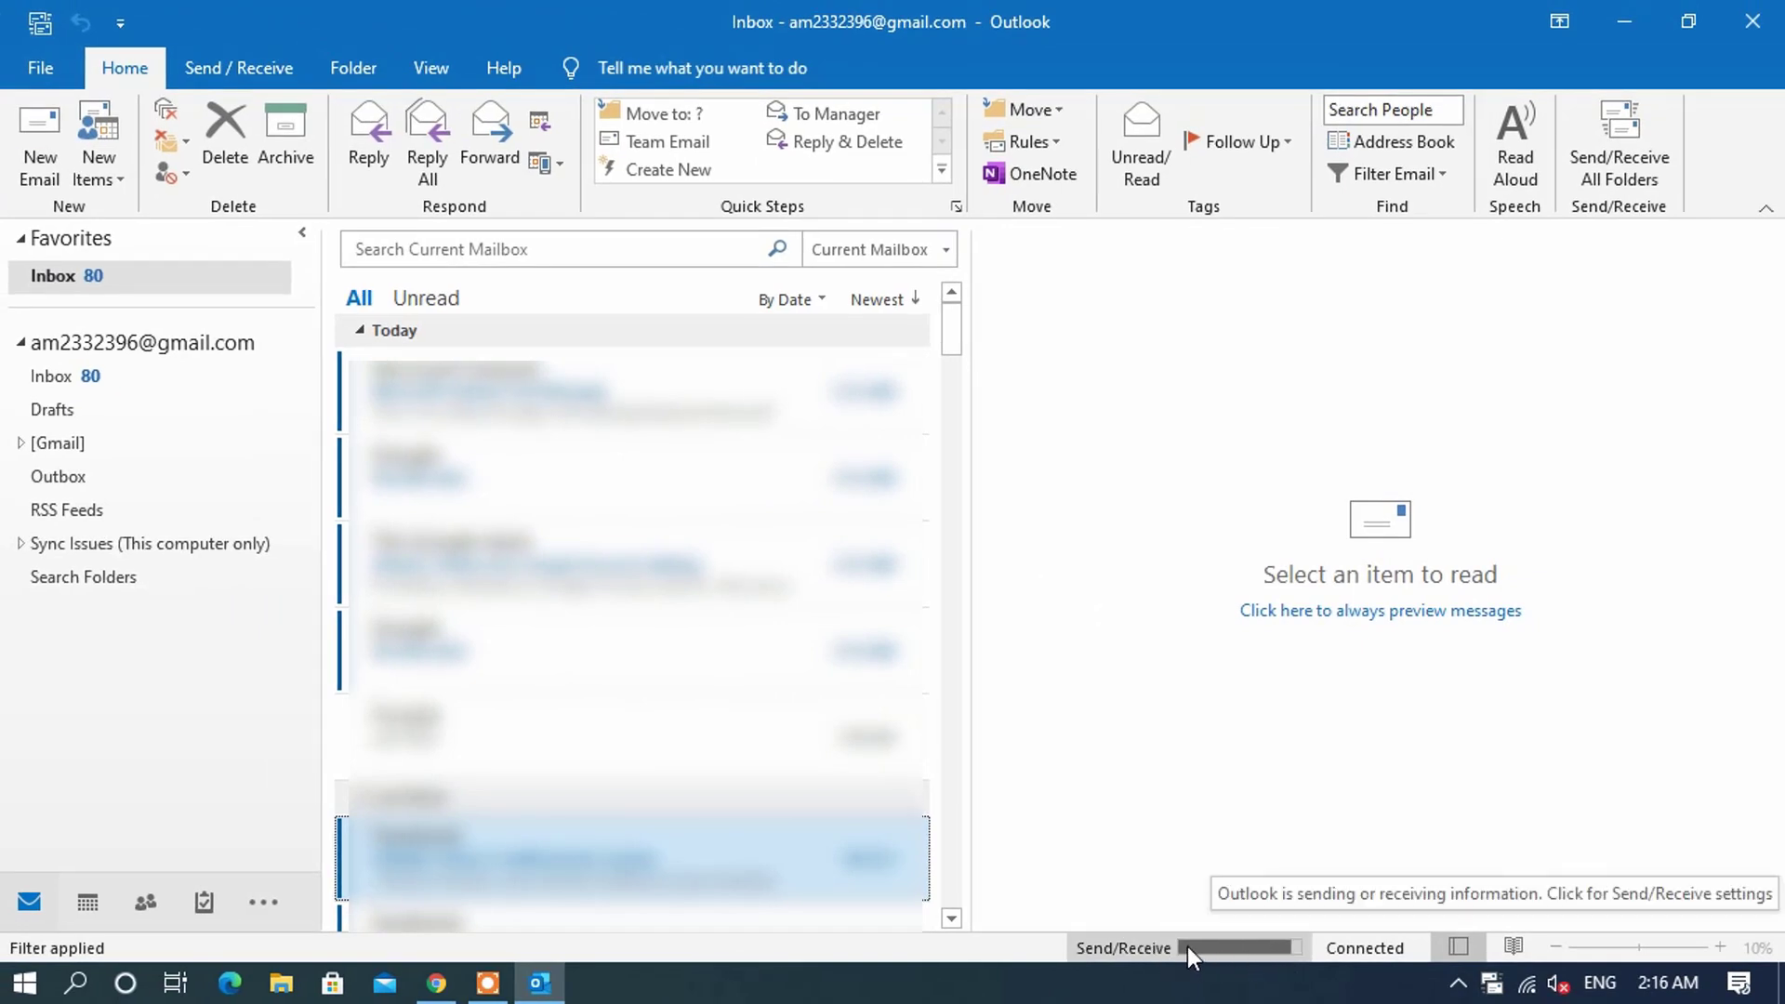
click(481, 375)
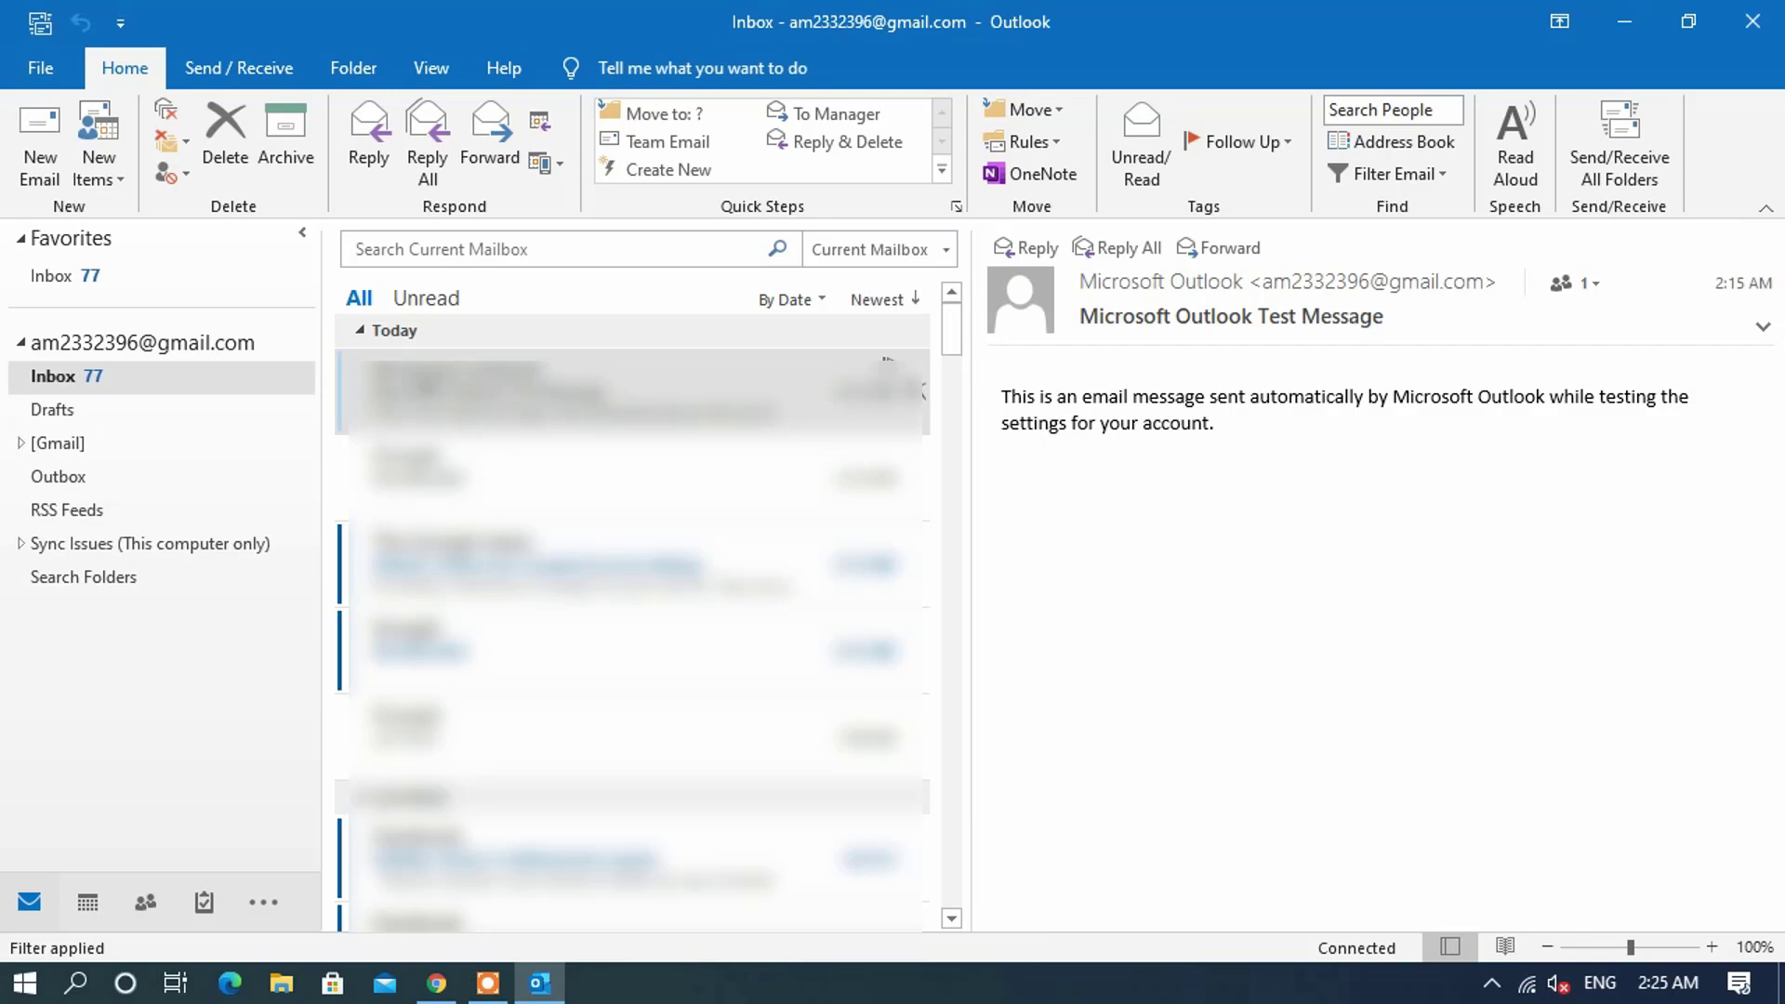
Open Server Settings for the Gmail account from File > Account Settings.
click(34, 70)
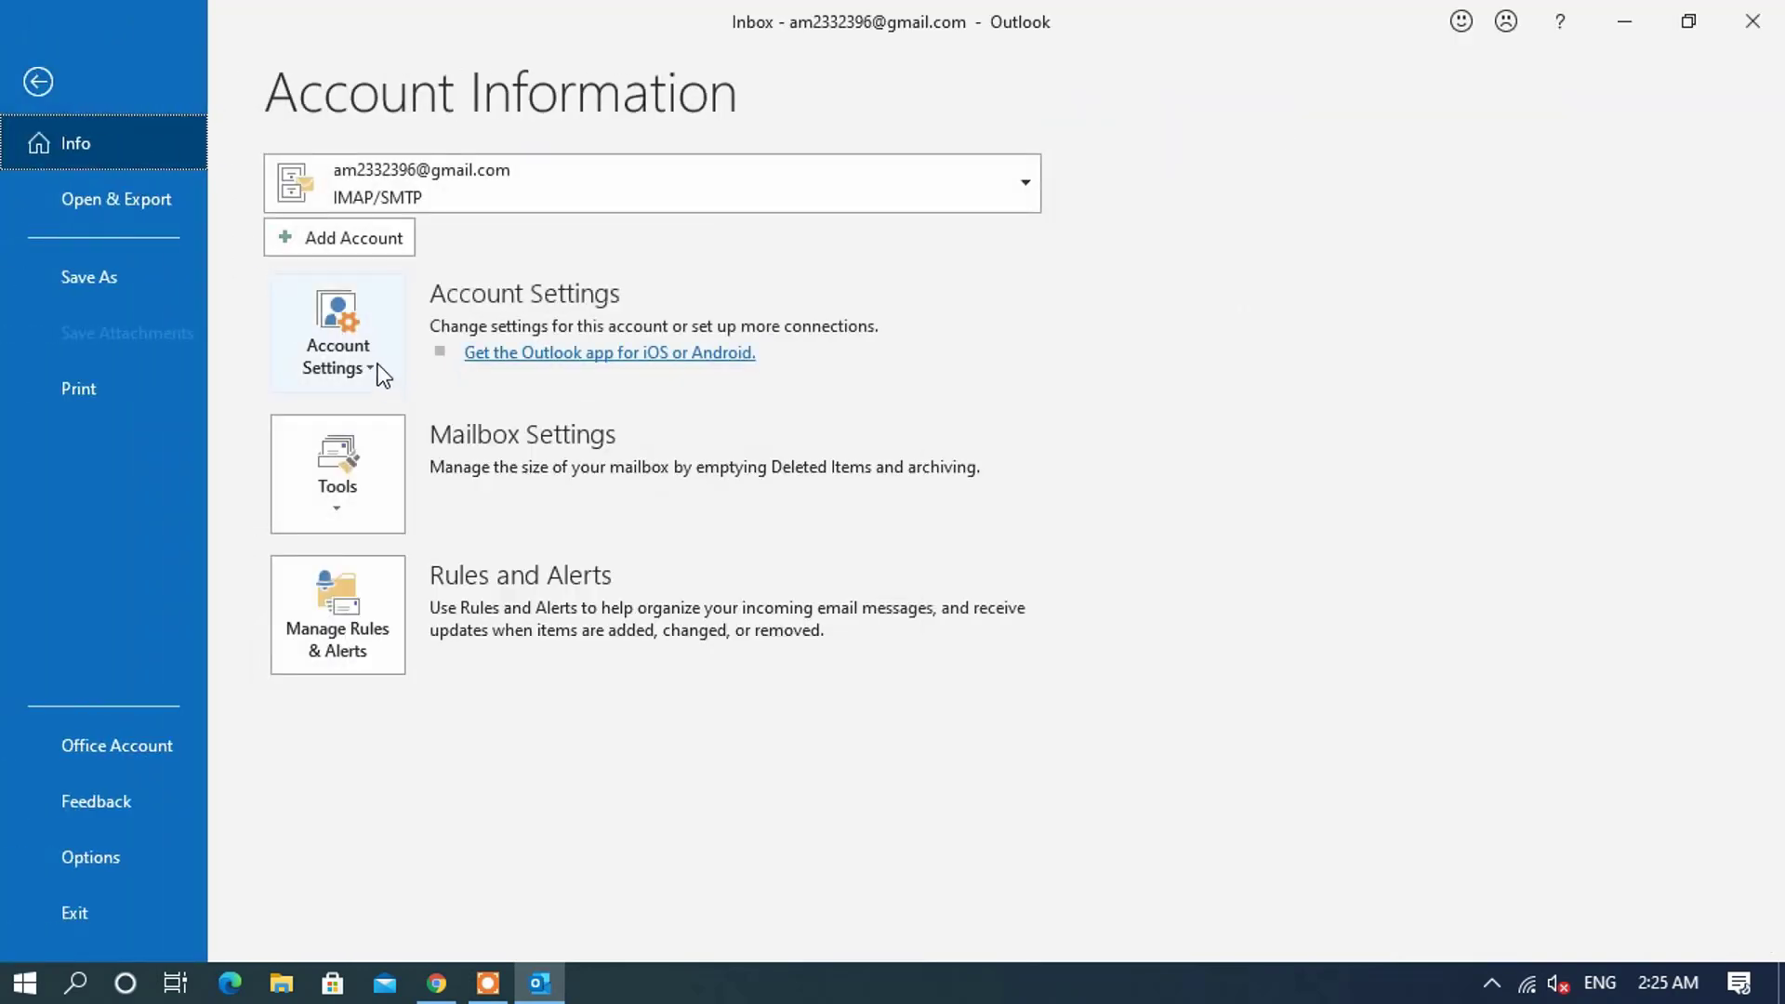
click(378, 365)
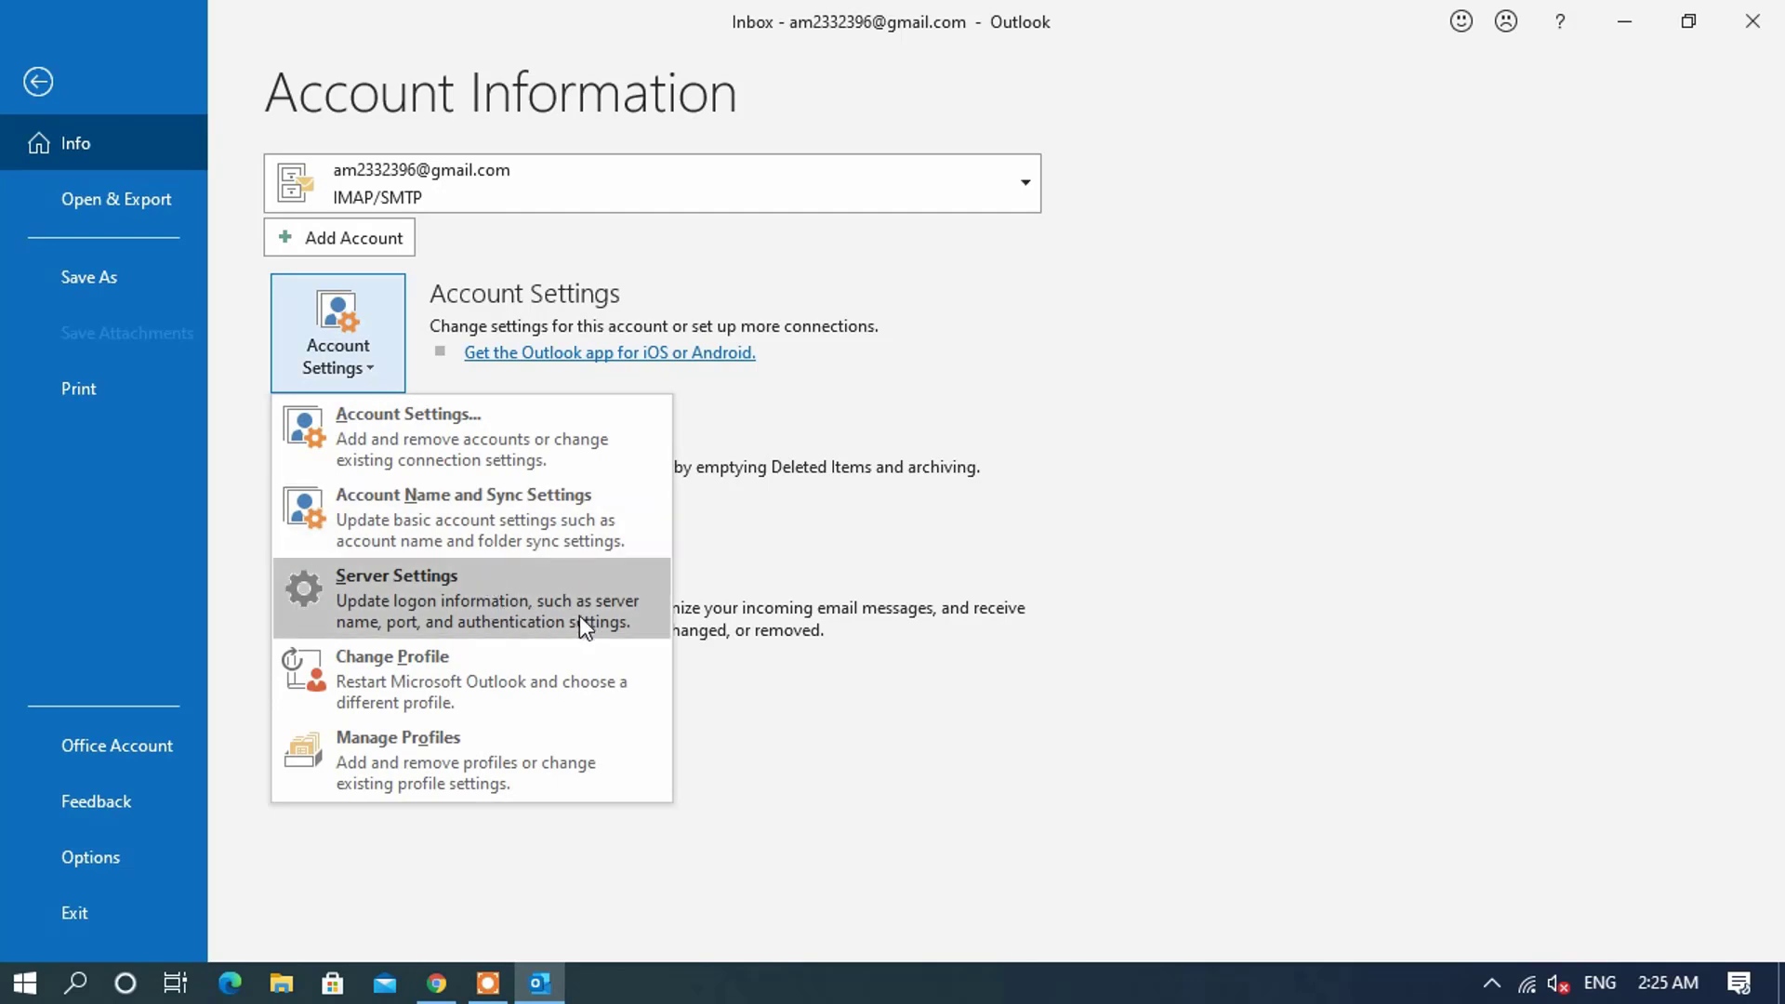
click(612, 618)
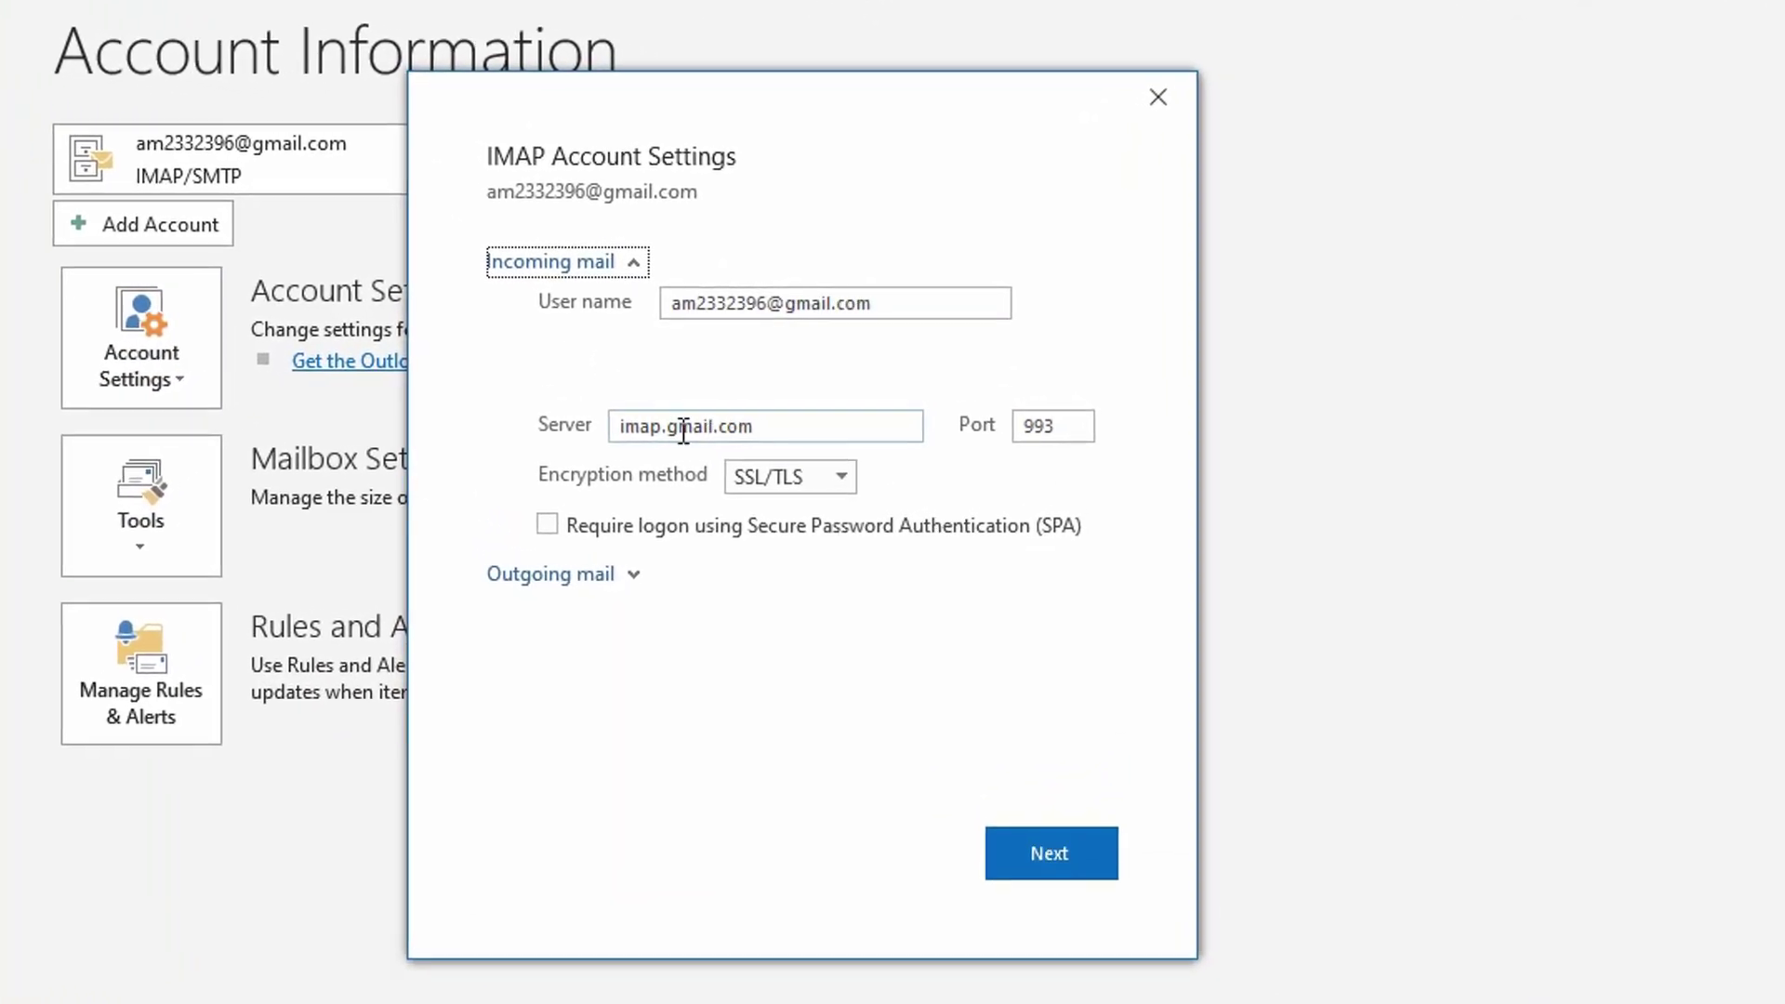
Check incoming imap.gmail.com port 993, then expand Outgoing mail to smtp.gmail.com port 465.
click(1061, 432)
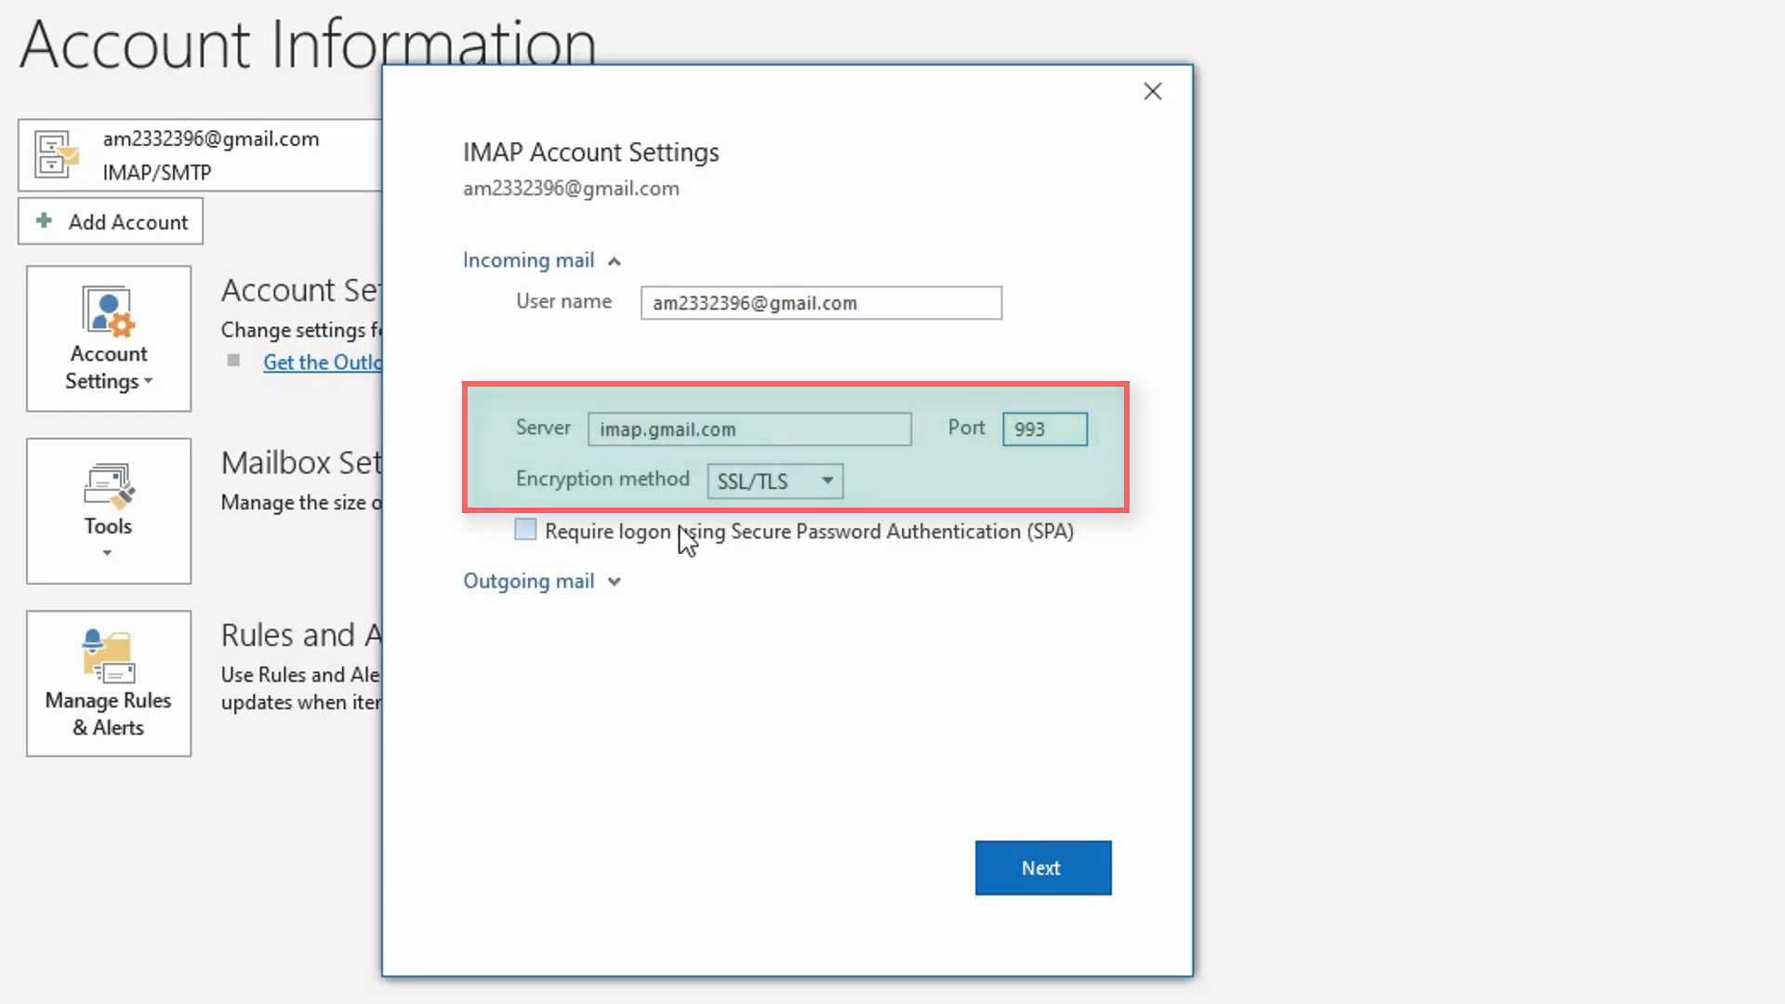
click(616, 582)
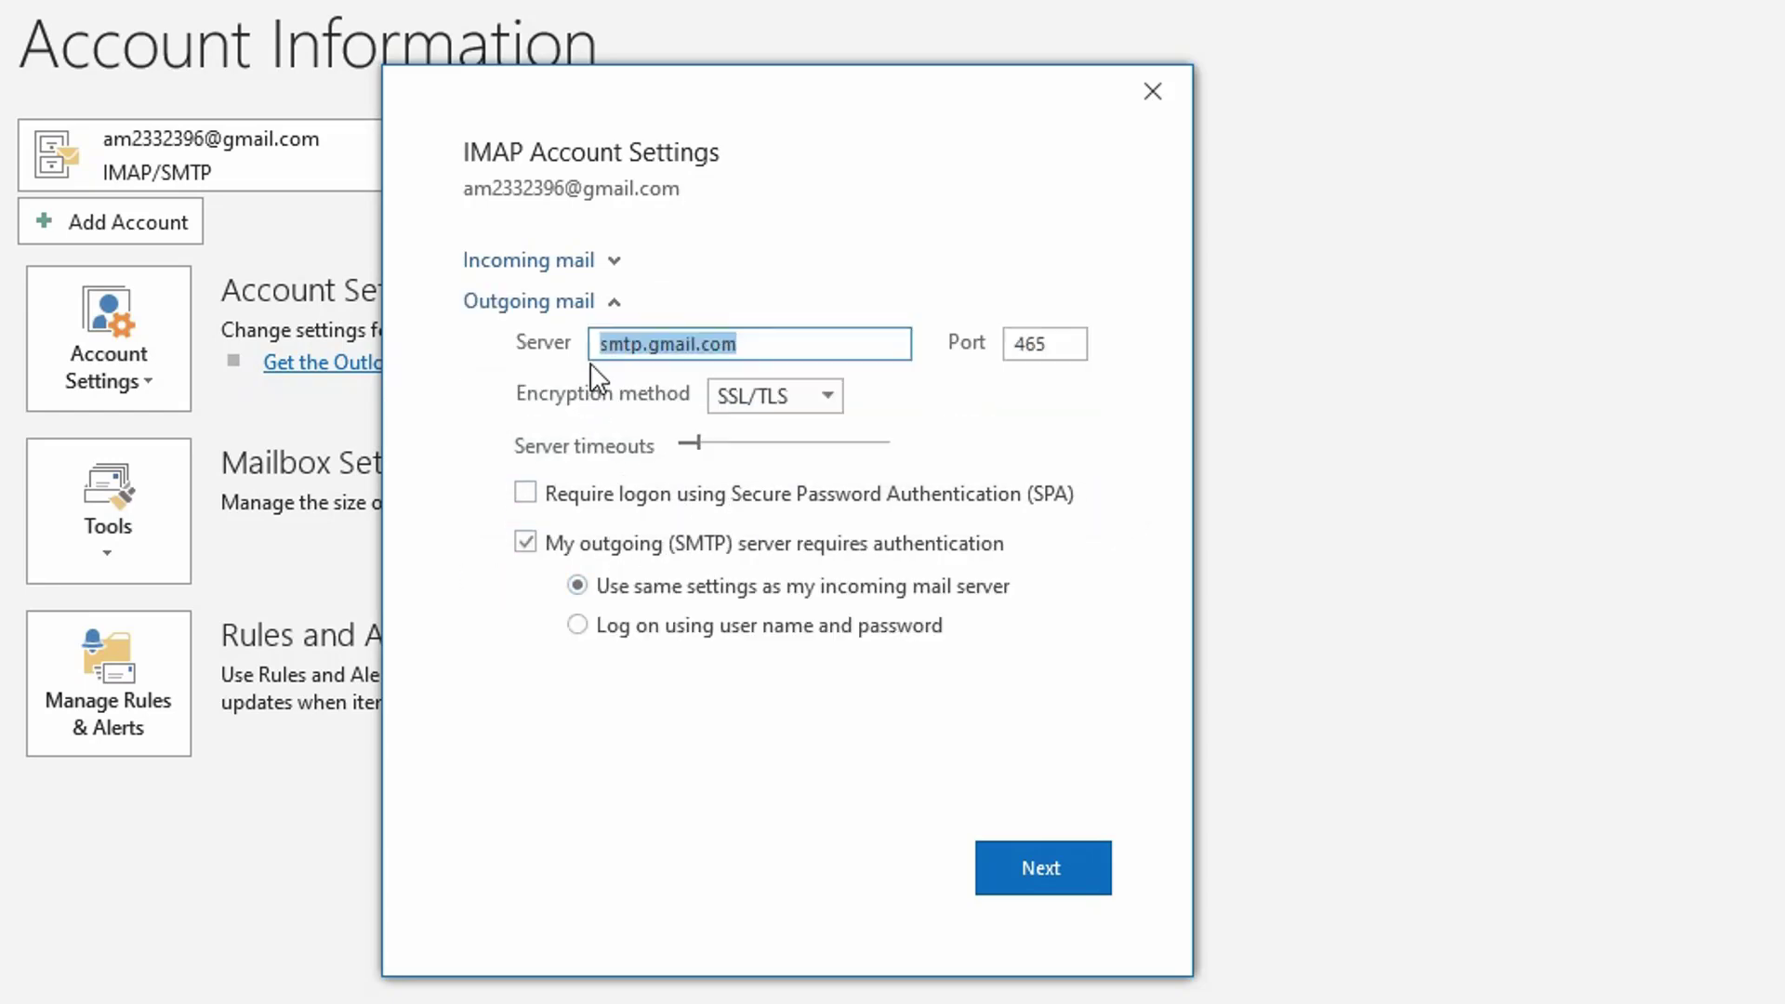